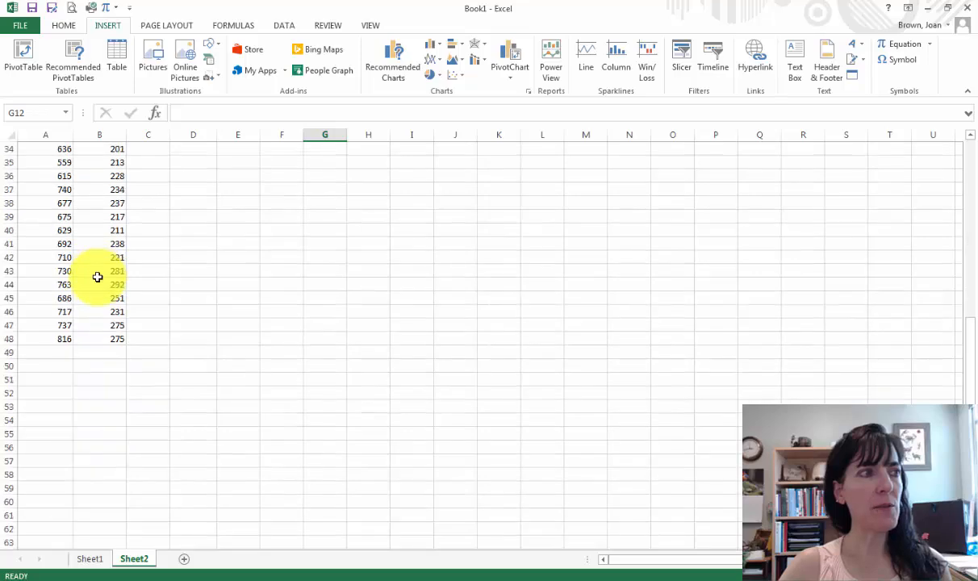
Select the nasal length and width pairs from A4 through B48.
scroll(98, 276, "up", 14)
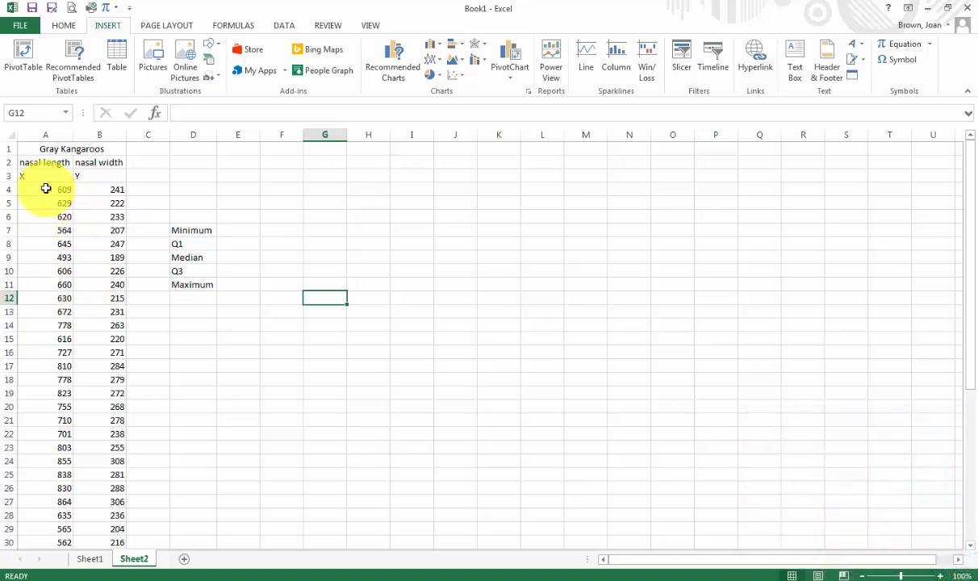
left_click_drag(46, 188, 104, 194)
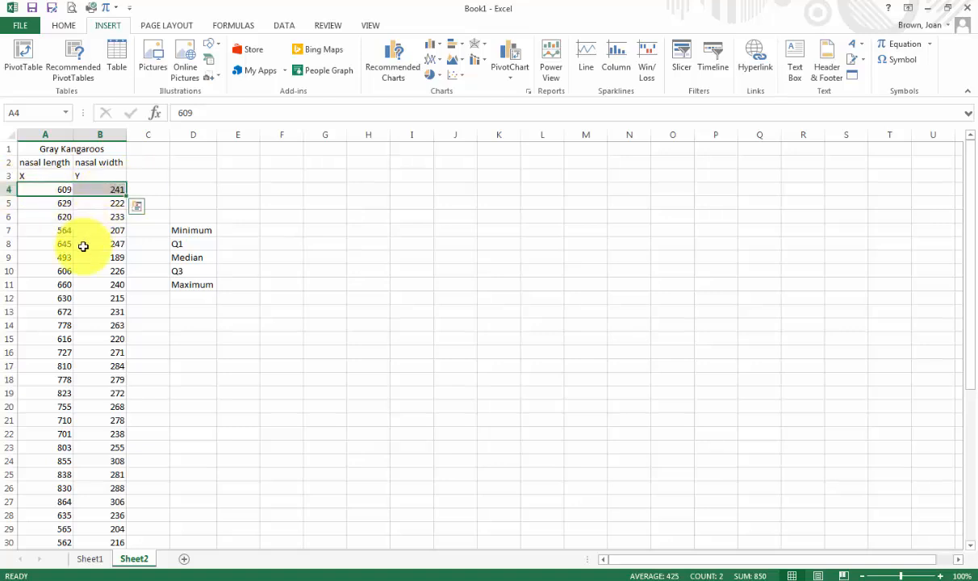
key("ctrl+shift+Down")
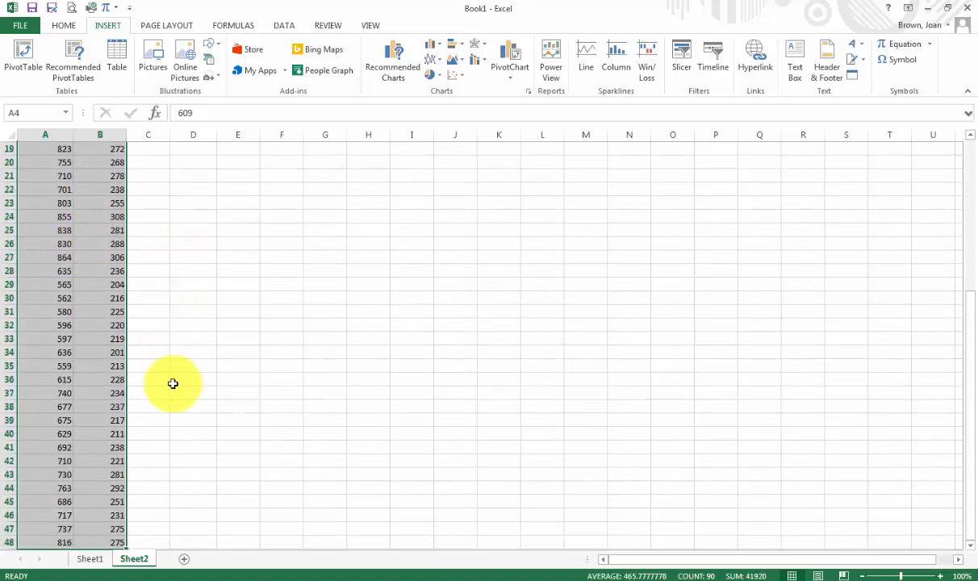
scroll(172, 383, "down", 5)
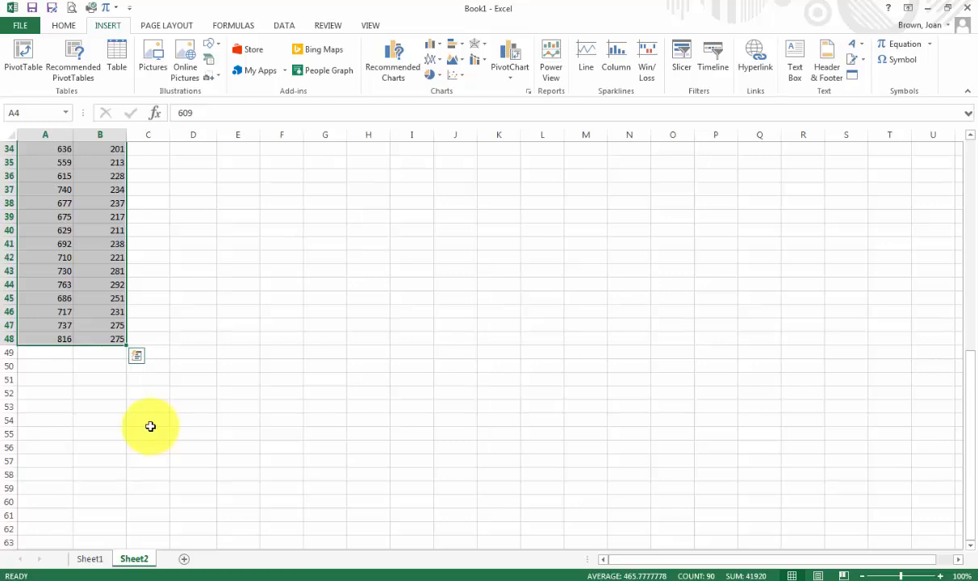
scroll(150, 426, "up", 11)
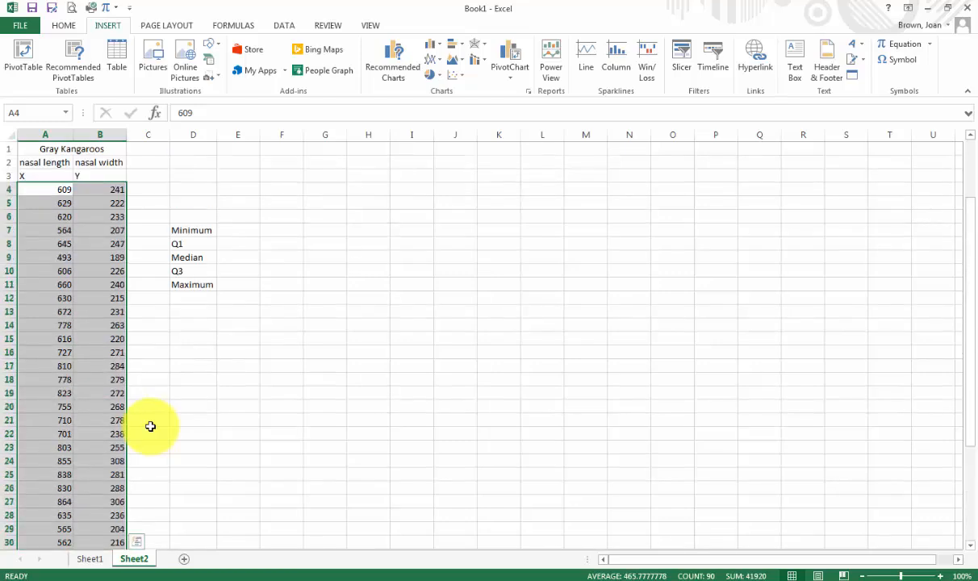
left_click(183, 172)
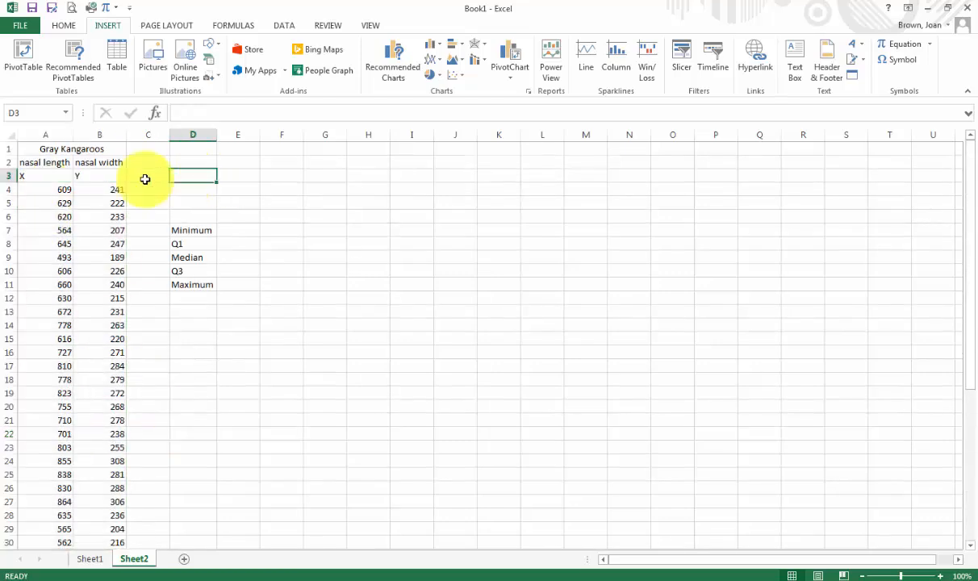
left_click(55, 189)
left_click_drag(55, 190, 96, 495)
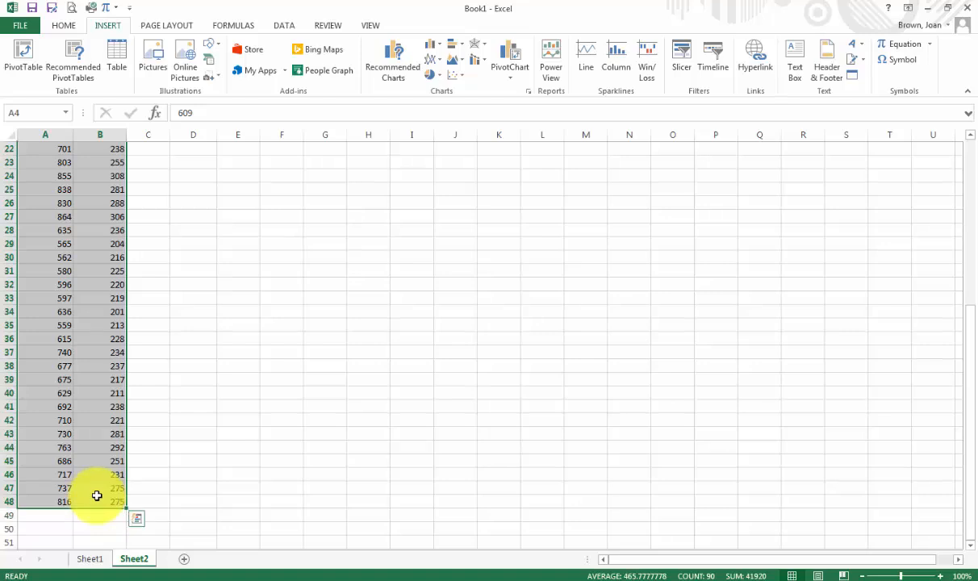
scroll(97, 495, "up", 7)
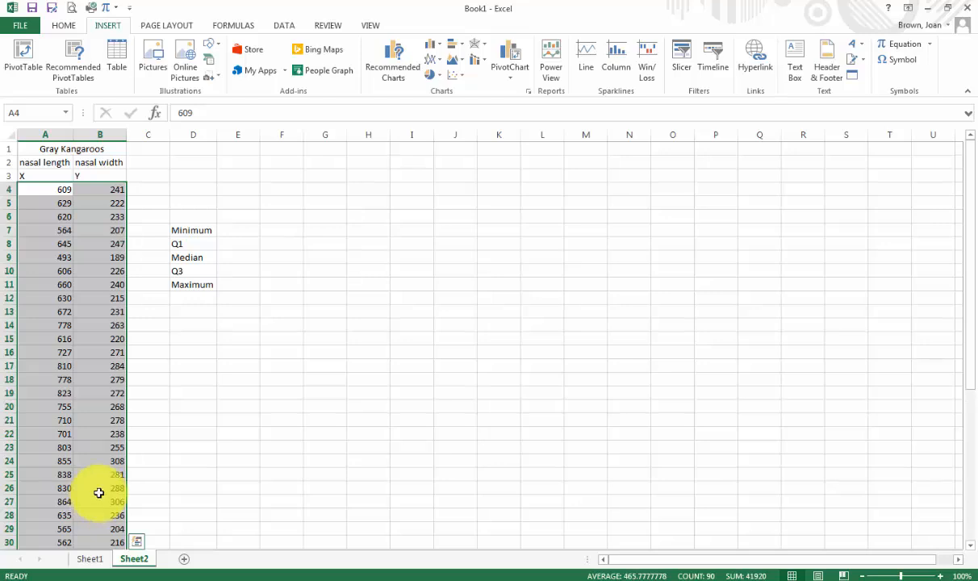
left_click(239, 393)
left_click_drag(40, 188, 101, 194)
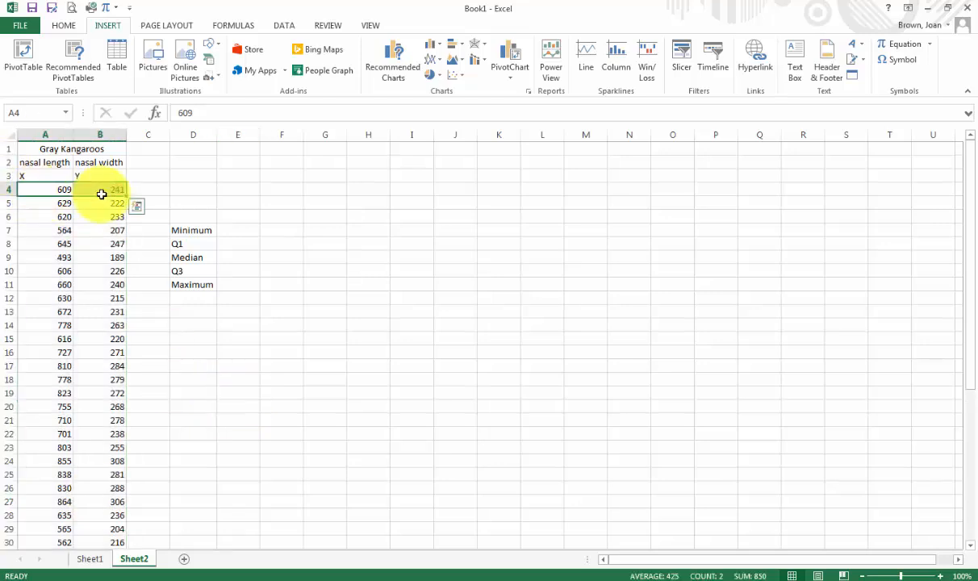
key("ctrl+shift+Down")
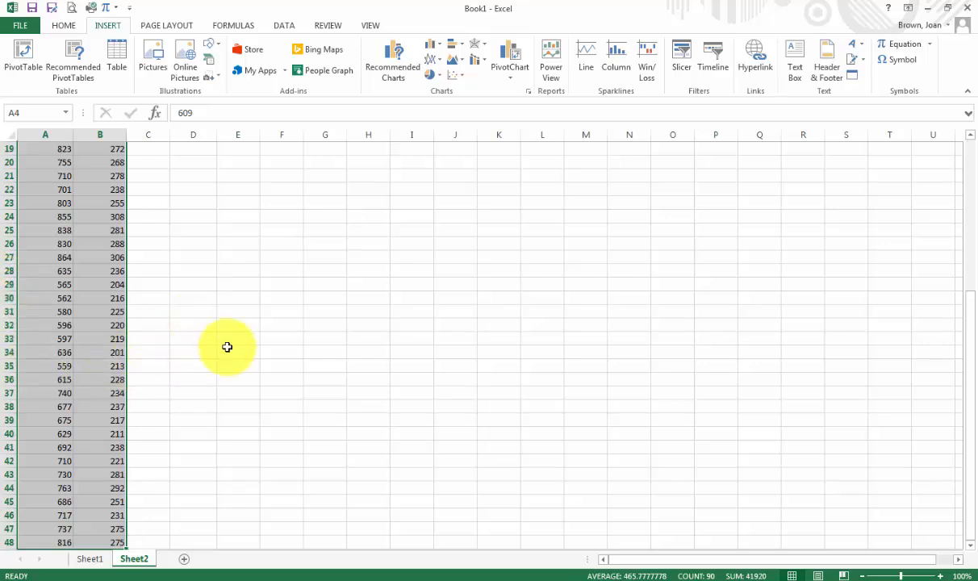
scroll(227, 347, "up", 6)
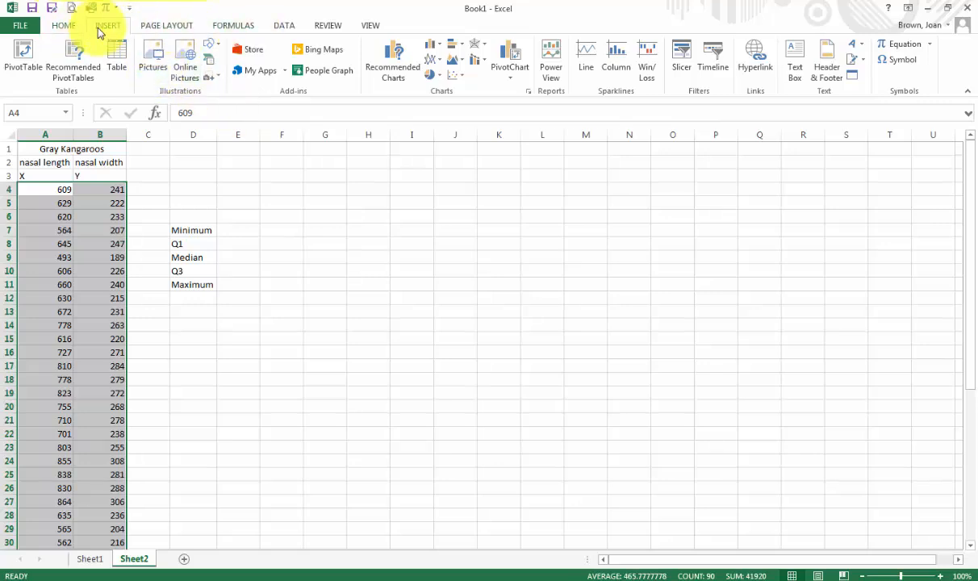
Insert an X Y (Scatter) chart of the selected data from the All Charts list.
left_click(63, 25)
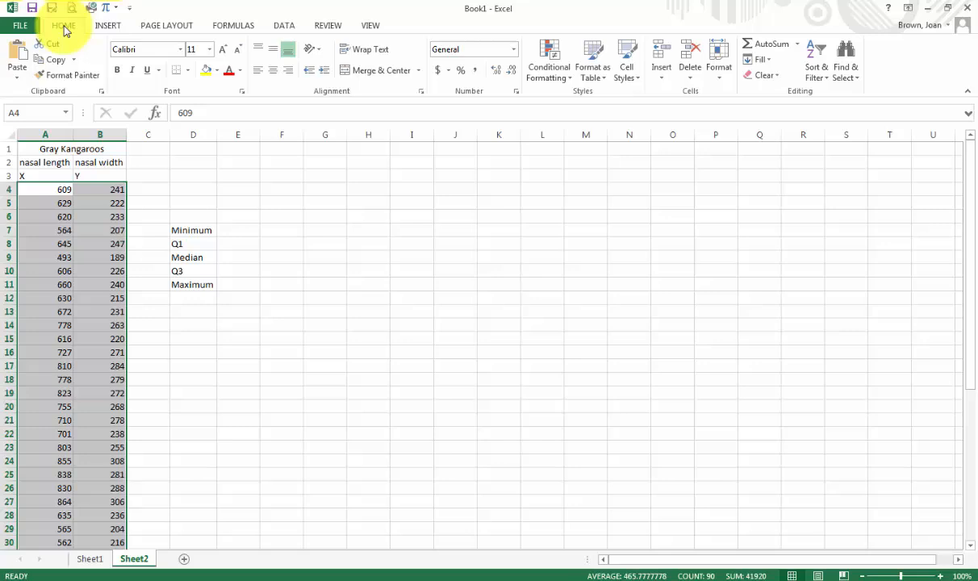
left_click(109, 25)
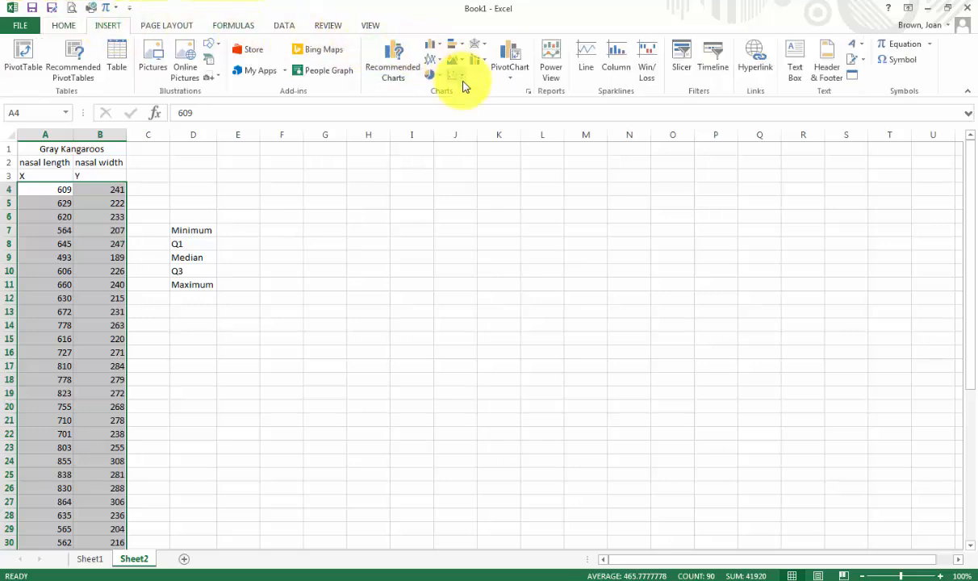
left_click(528, 91)
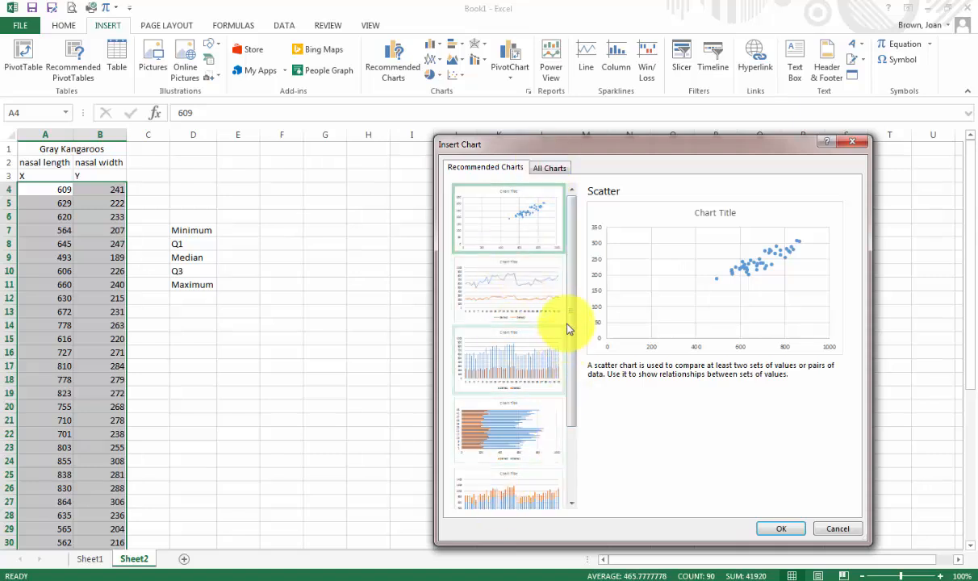
left_click_drag(570, 308, 552, 261)
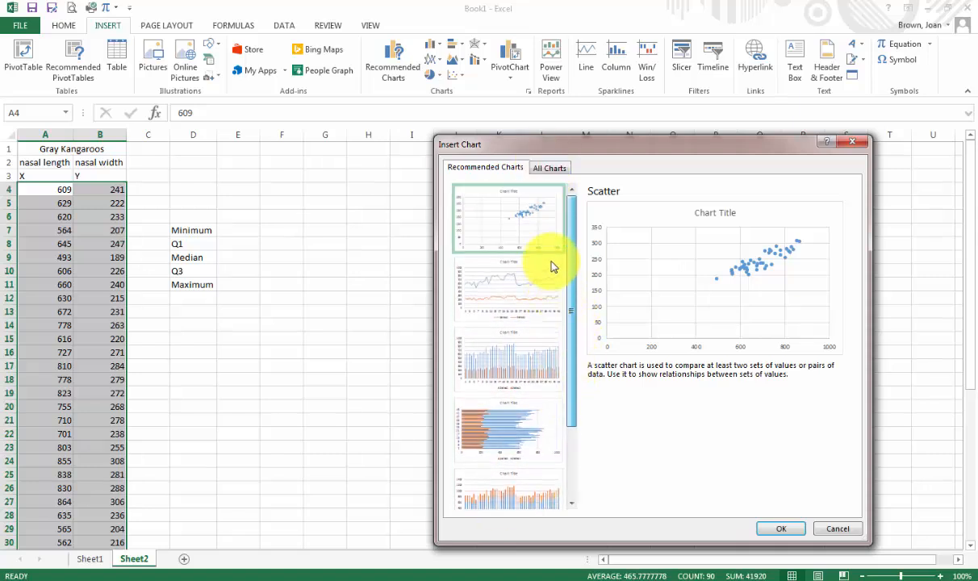
left_click(550, 167)
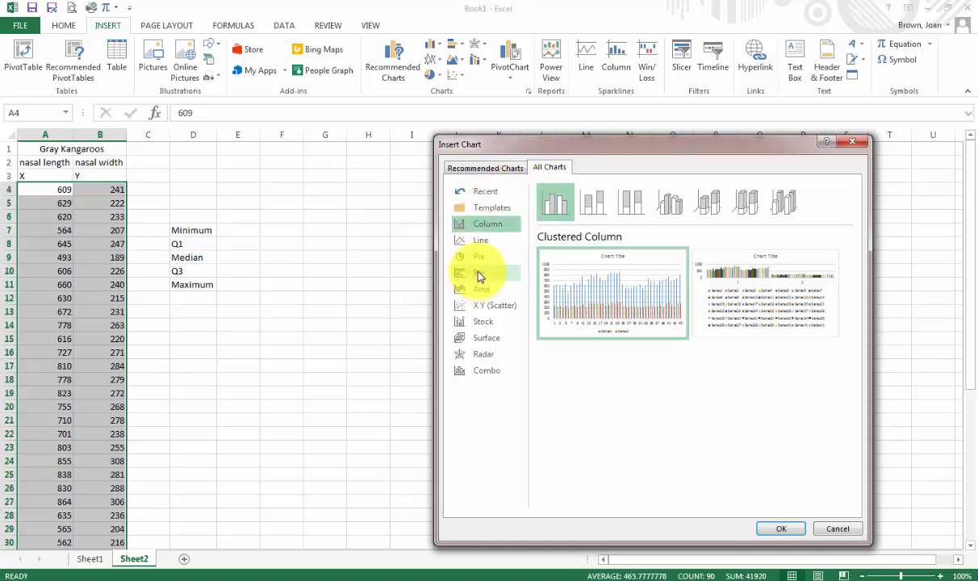
left_click(488, 311)
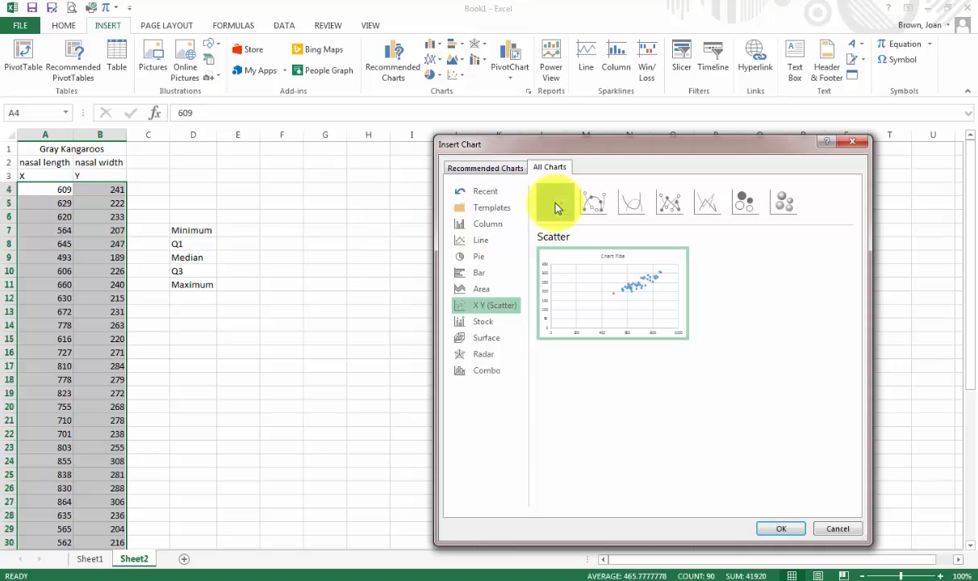
mouse_move(607, 317)
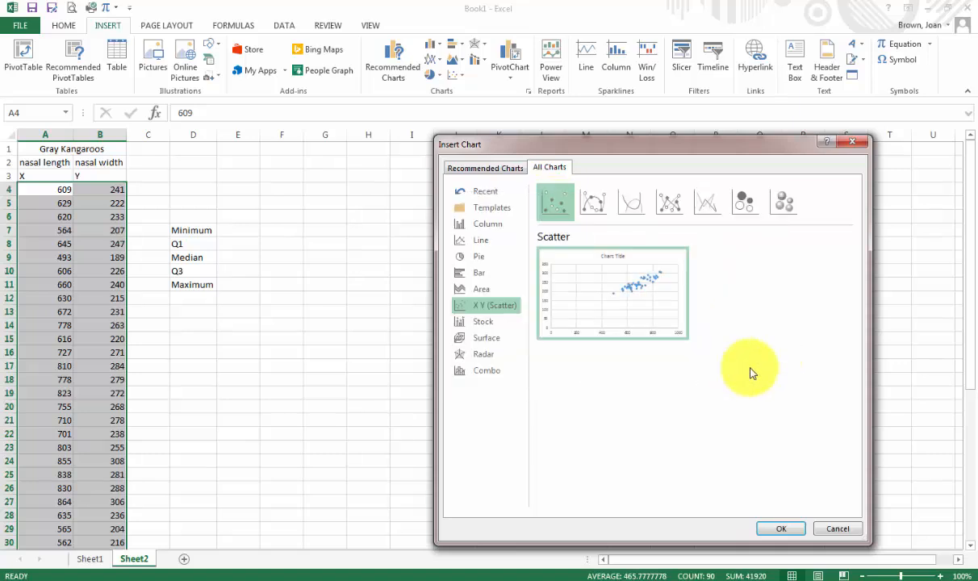
left_click(781, 529)
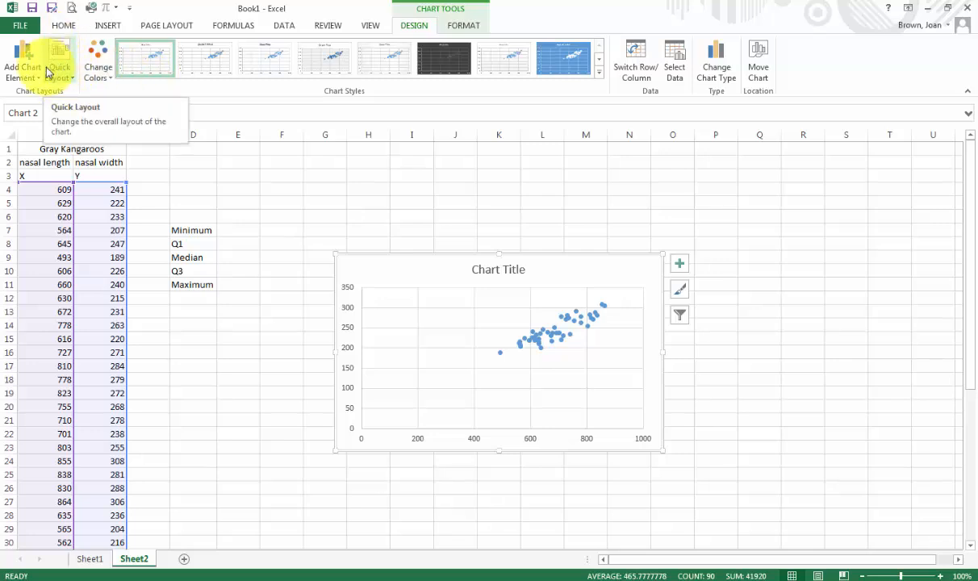
Apply Quick Layout 1 to add chart and axis title placeholders.
left_click(72, 80)
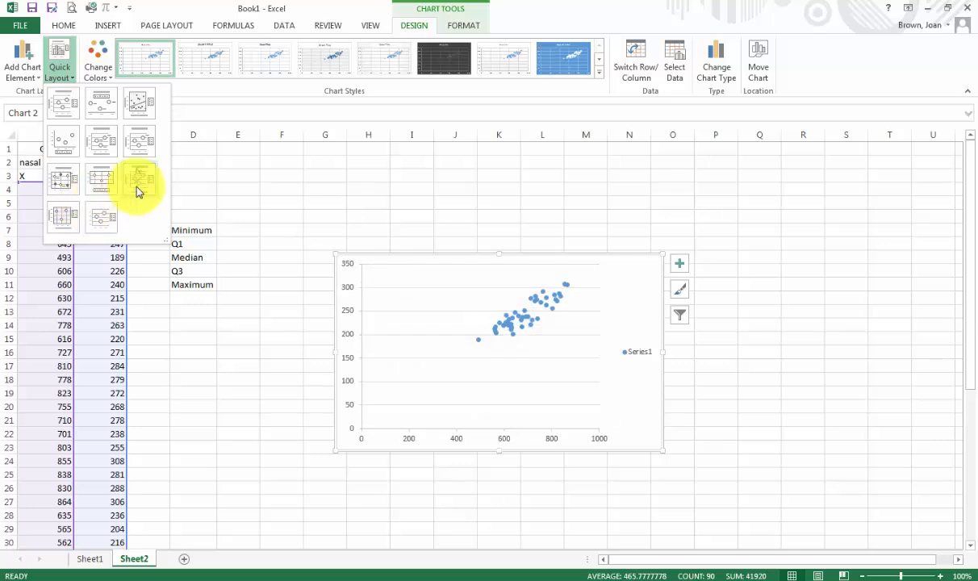
left_click(71, 103)
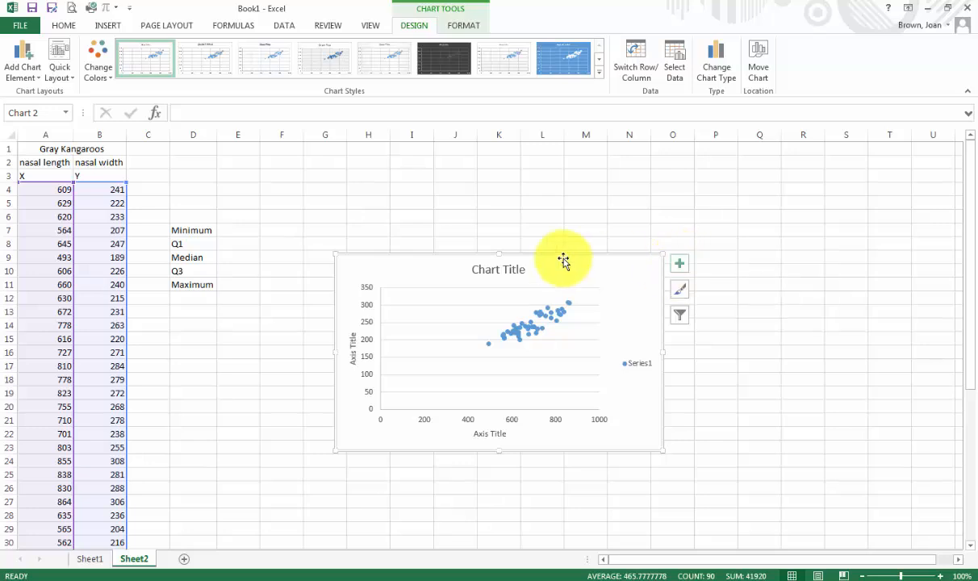
Preview axes, axis titles and chart title on and off, then delete the Series1 legend.
left_click(680, 266)
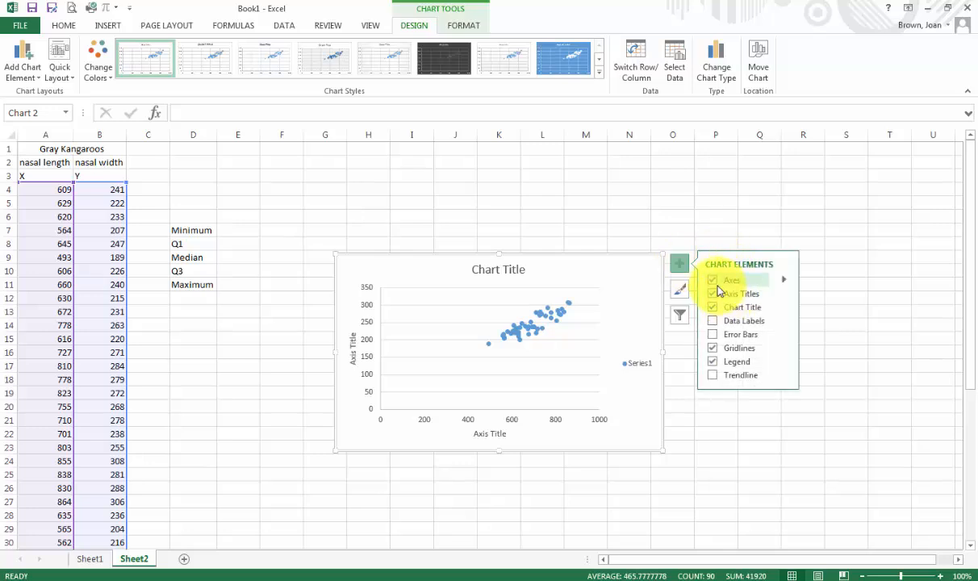
left_click(712, 280)
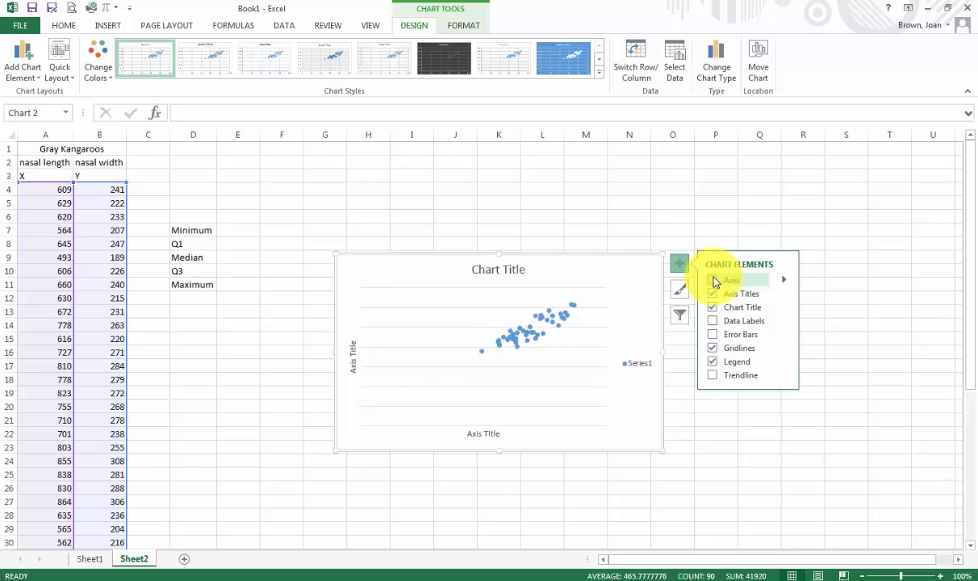
left_click(712, 280)
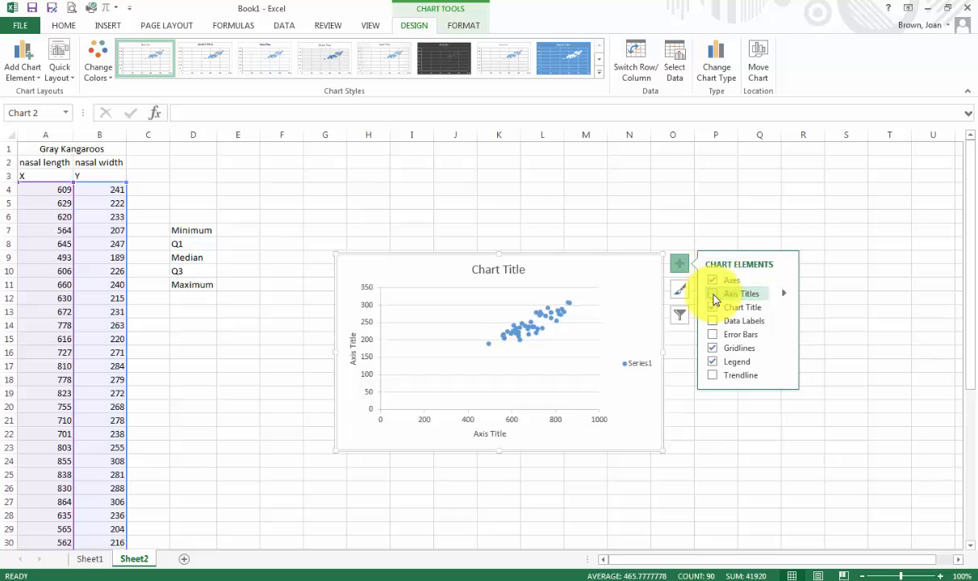
left_click(713, 296)
left_click(713, 296)
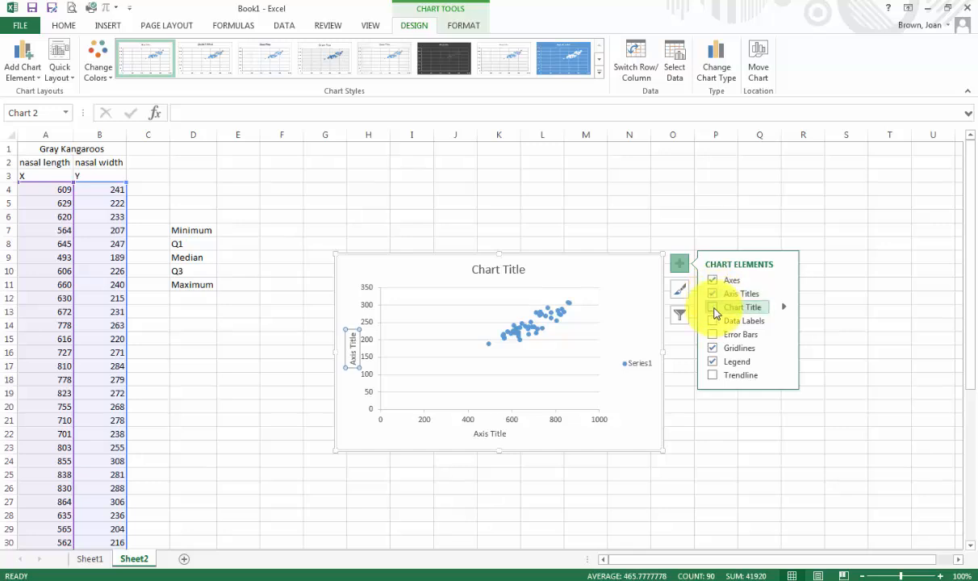
left_click(714, 310)
left_click(714, 309)
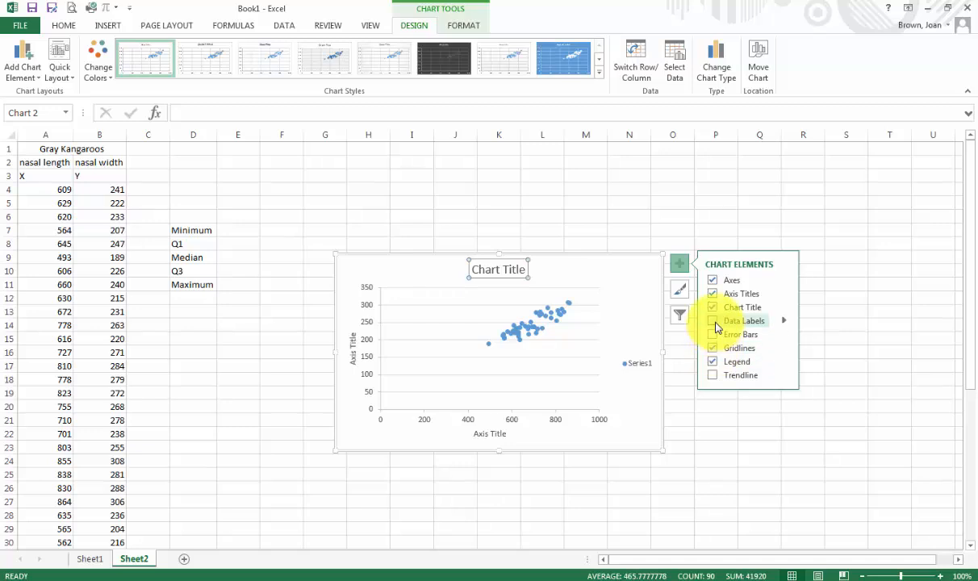
left_click(716, 325)
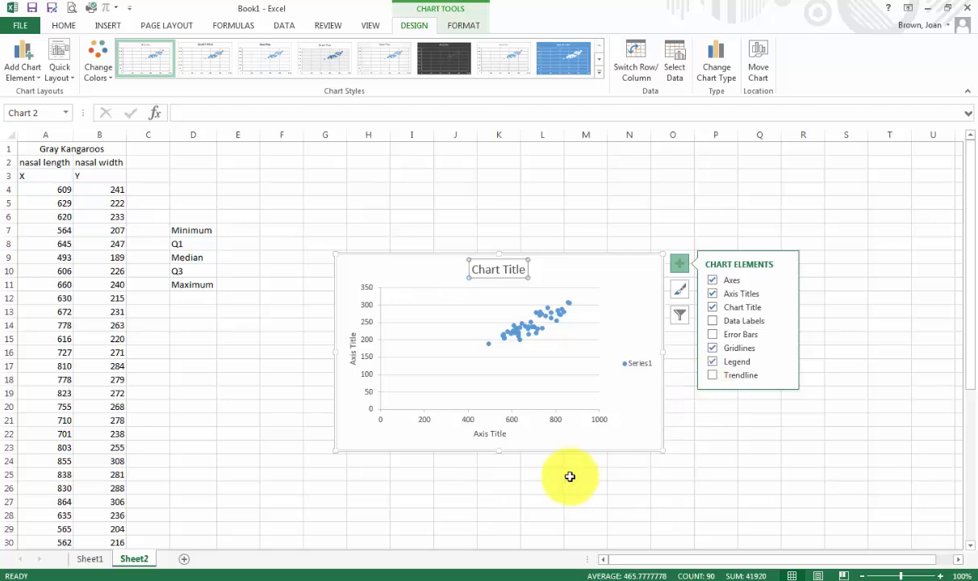
left_click(637, 366)
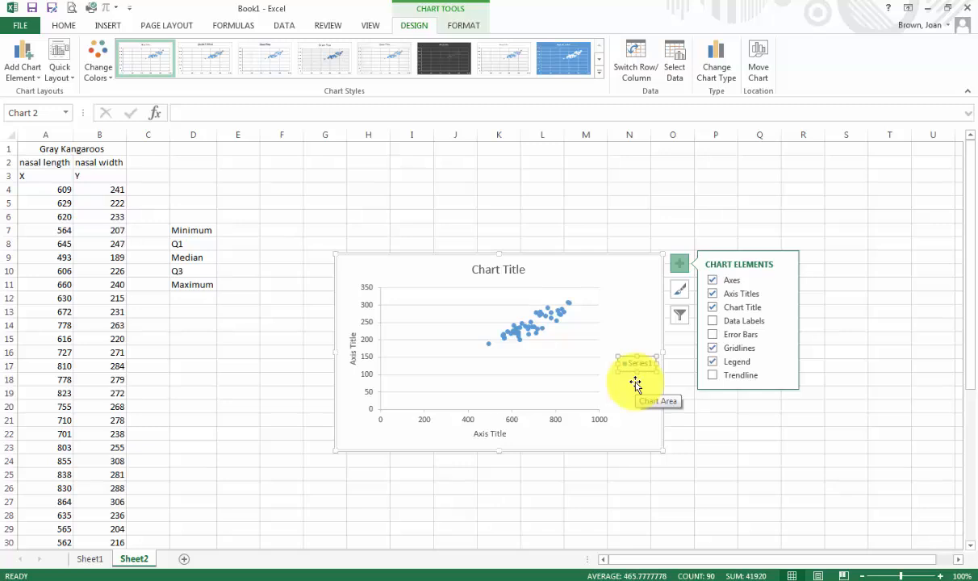
key("Delete")
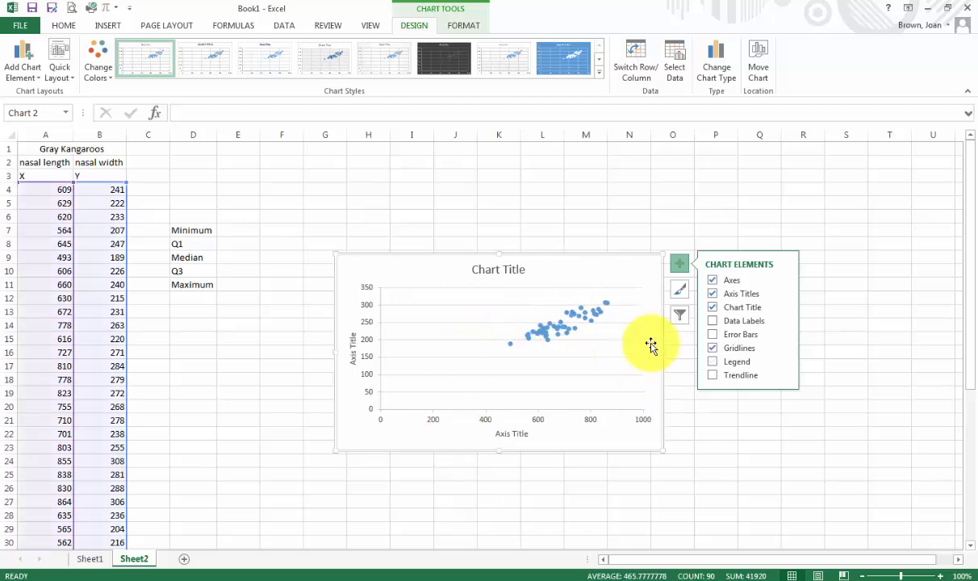
Change the chart title to 'Gray Kangaroos'.
left_click(506, 272)
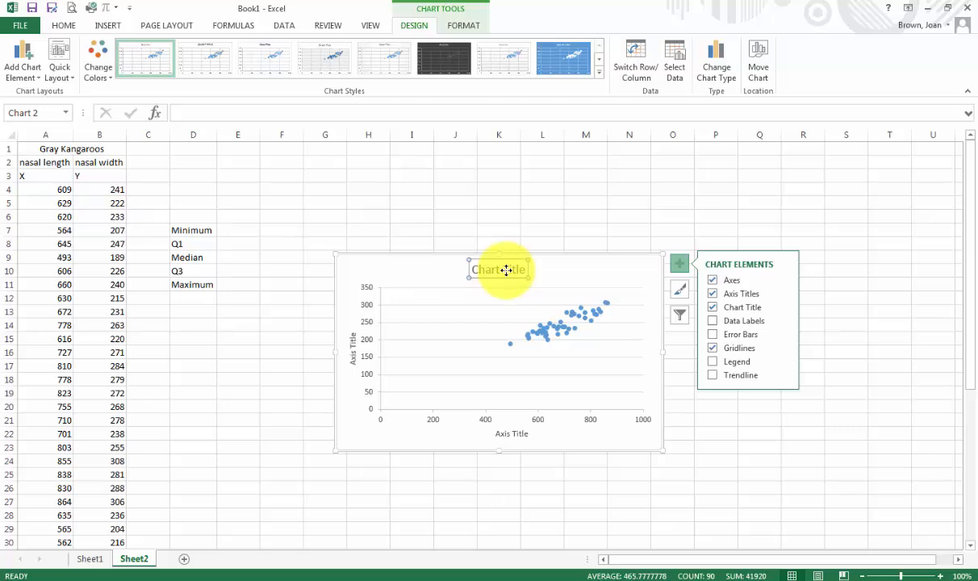
type("Gray Kangaroos")
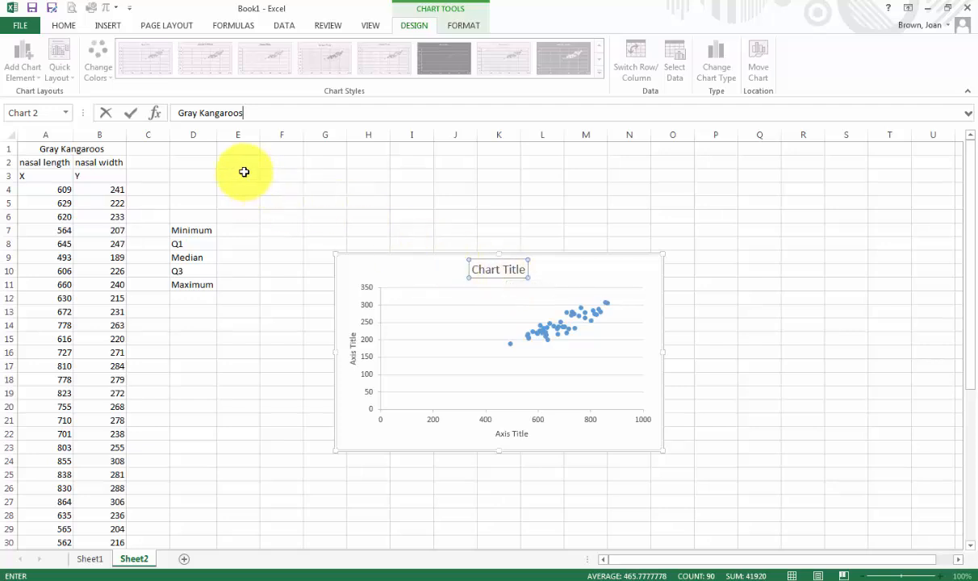
key("Return")
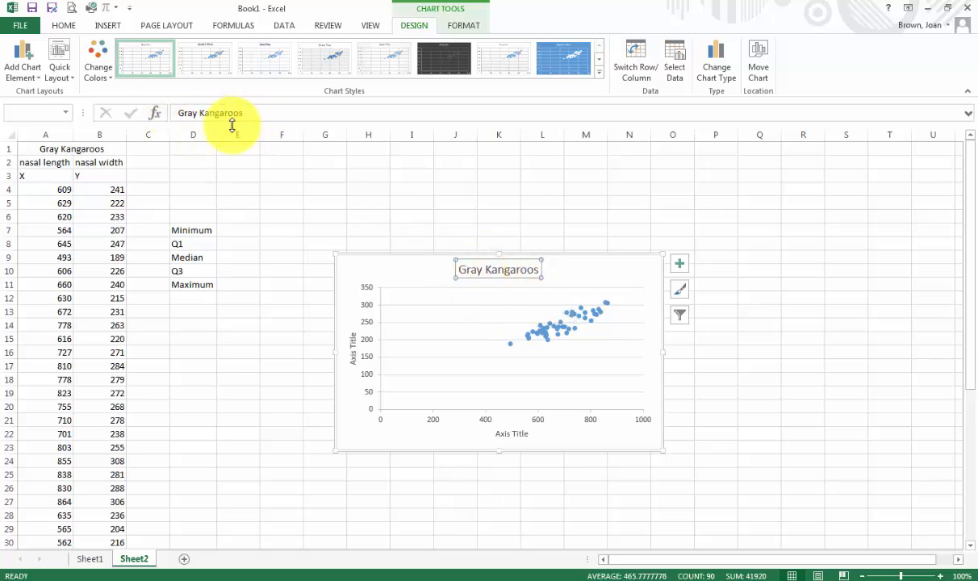
Rename the vertical axis title to 'Nasal width'.
left_click(350, 360)
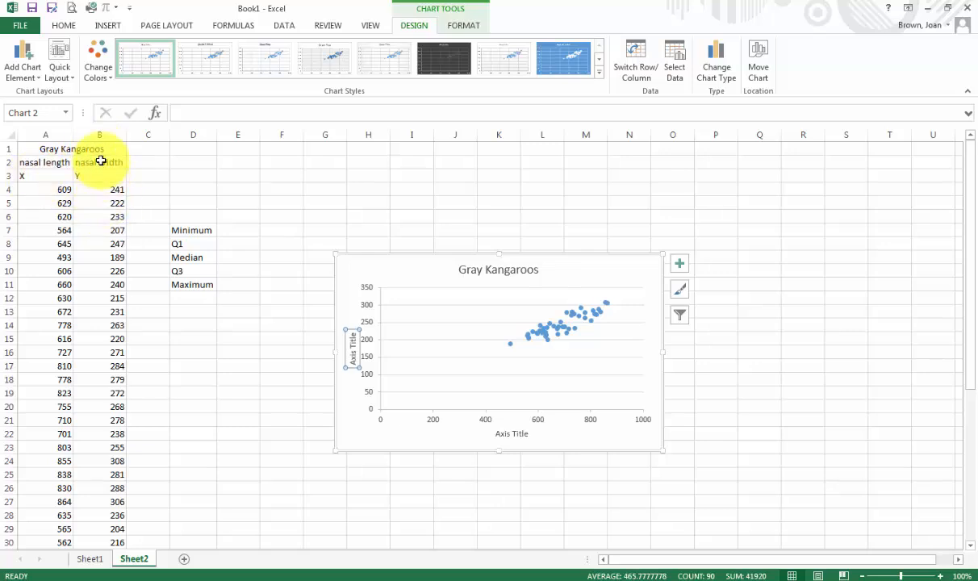
left_click(187, 114)
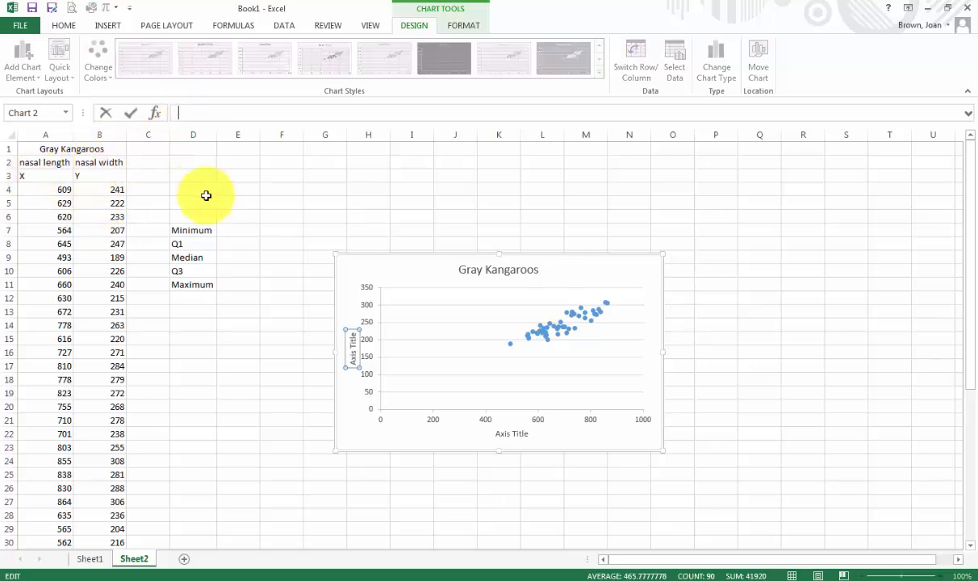
type("Nasal width")
key("Return")
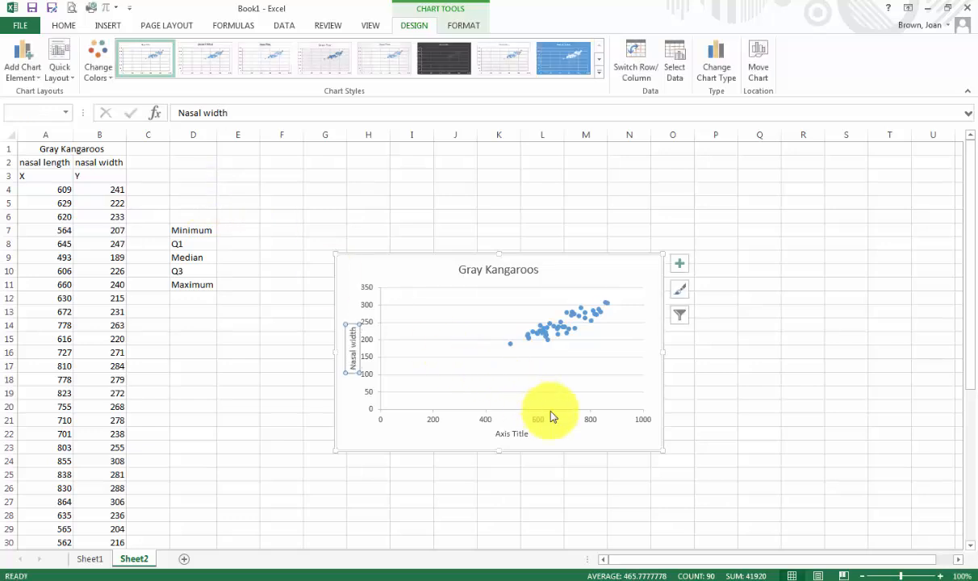
Rename the horizontal axis title to 'Nasal Length' using AutoComplete, then reselect the chart.
left_click(515, 432)
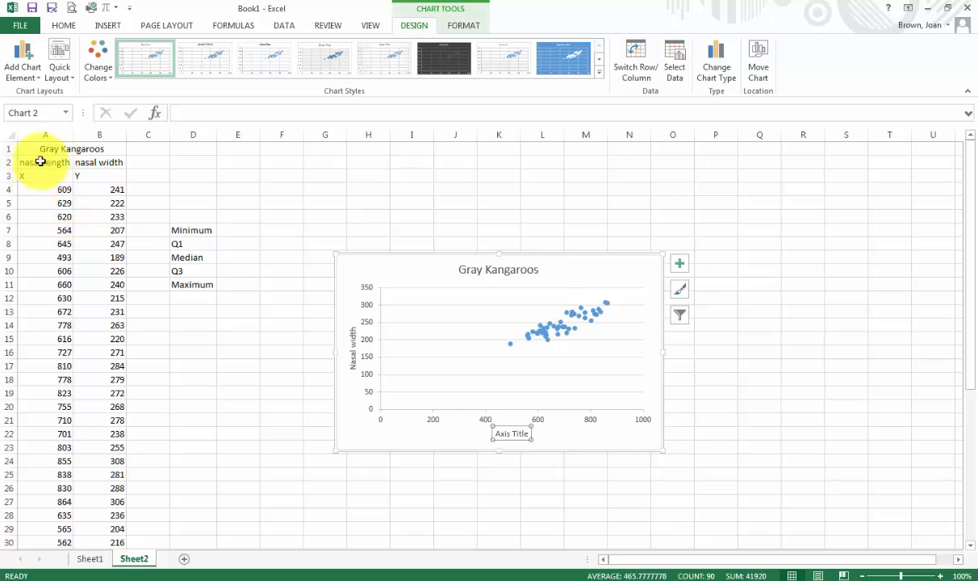
left_click(198, 113)
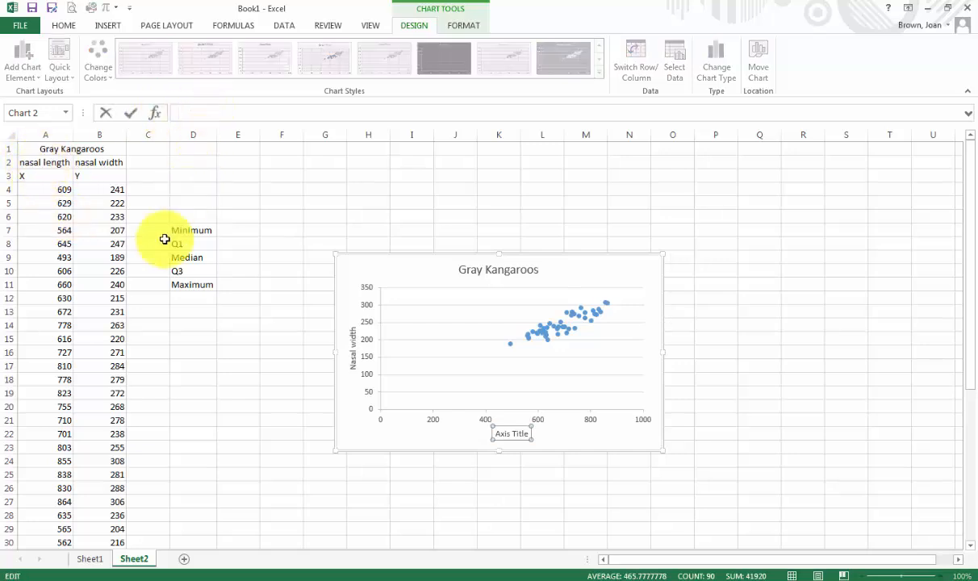
type("Nas")
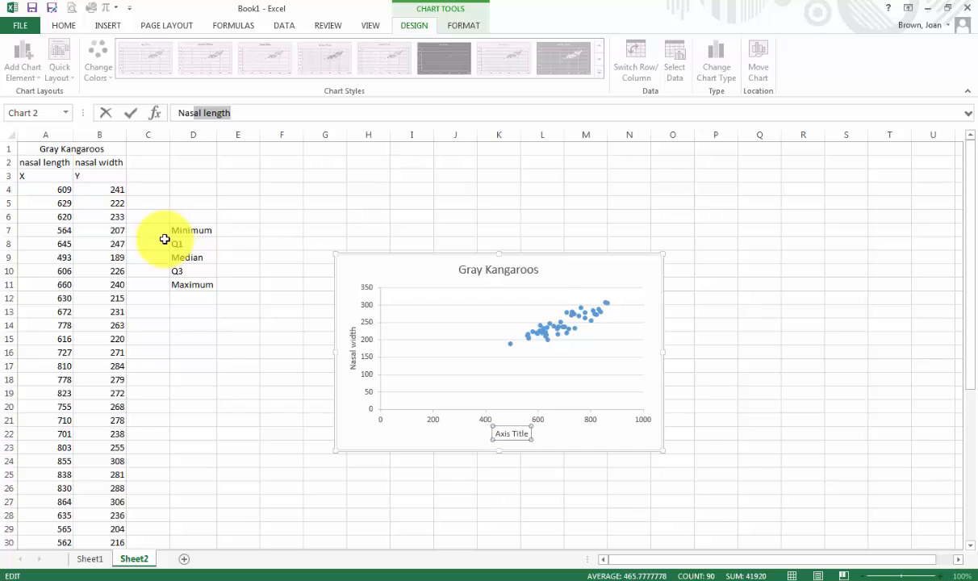
key("Right")
key("Return")
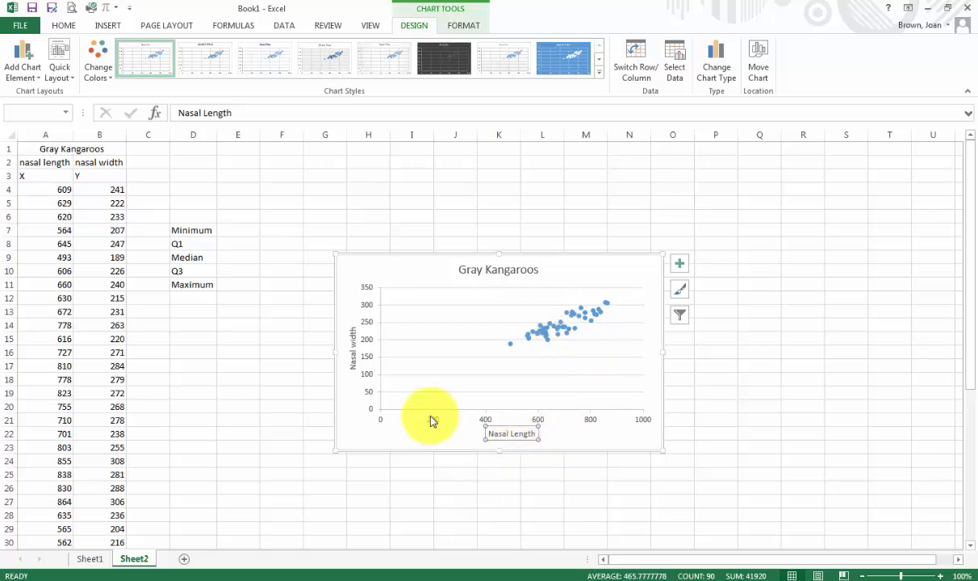
left_click(632, 441)
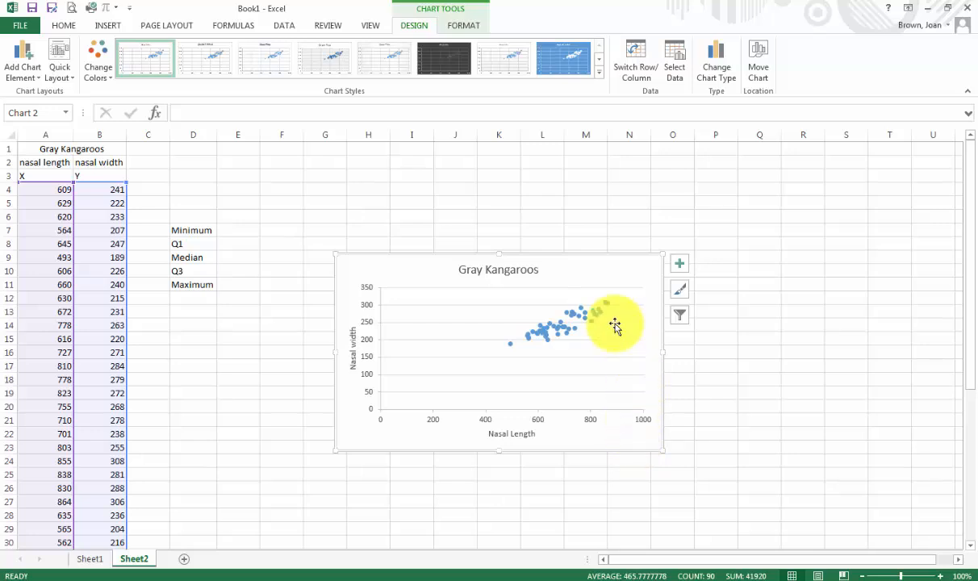
Add a linear trendline to the series, showing its equation and R² value on the chart.
left_click(559, 327)
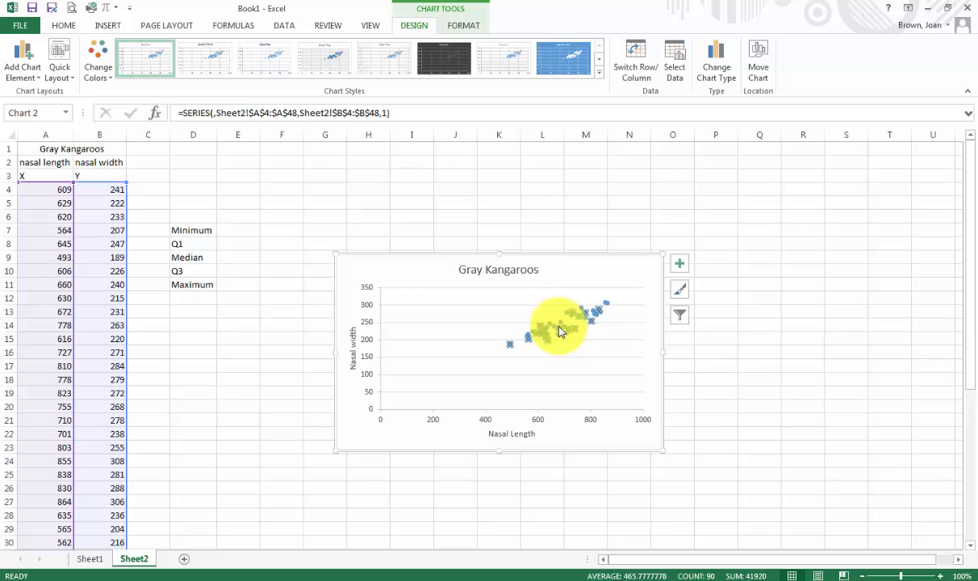
right_click(560, 331)
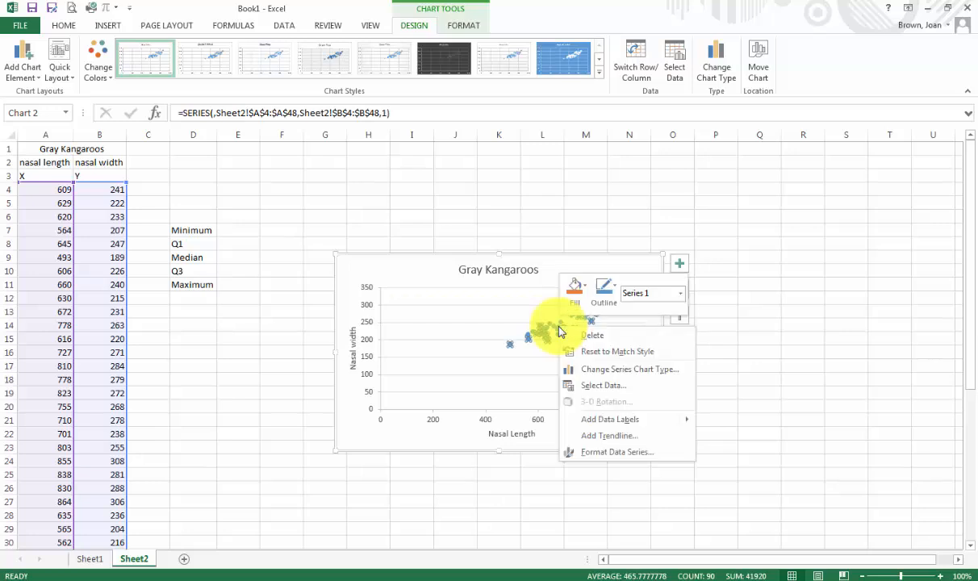
left_click(601, 437)
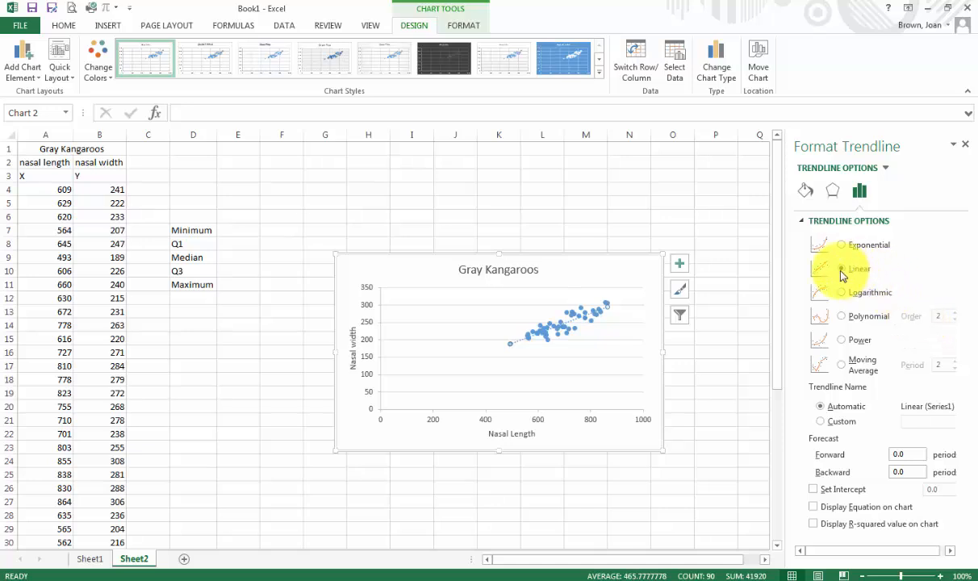
left_click(816, 524)
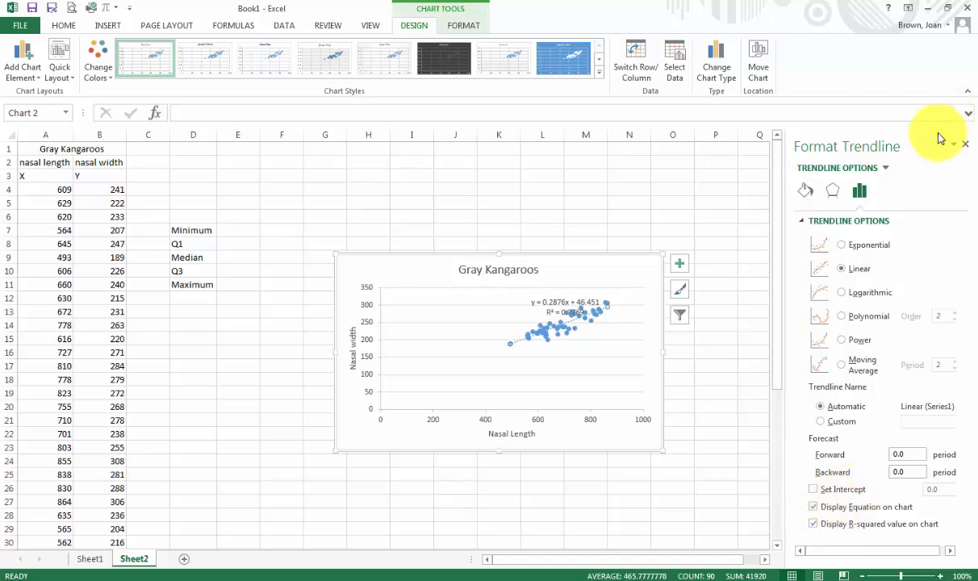
left_click(966, 146)
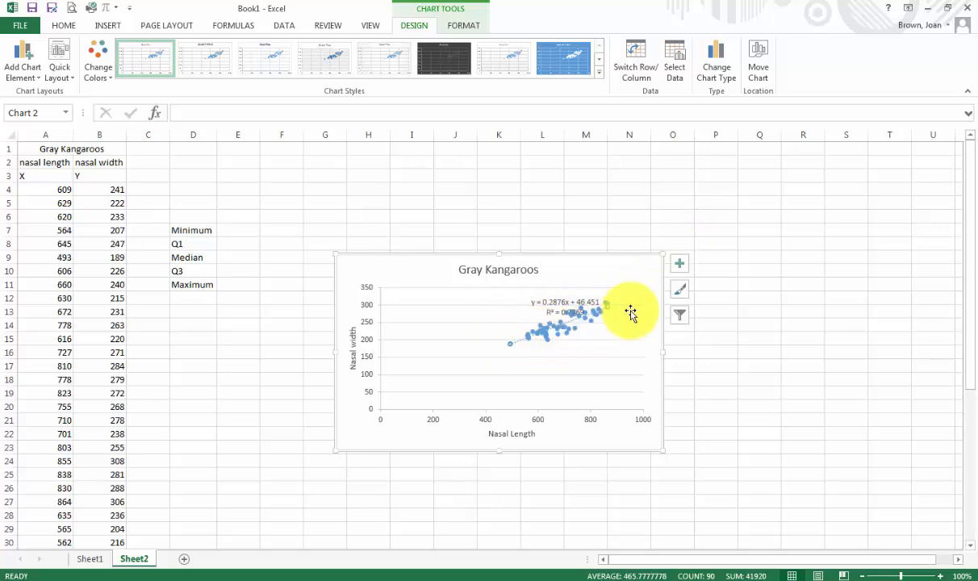
Move the label with y = 0.2876x + 46.451 and R² = 0.7769 above the points.
left_click(556, 295)
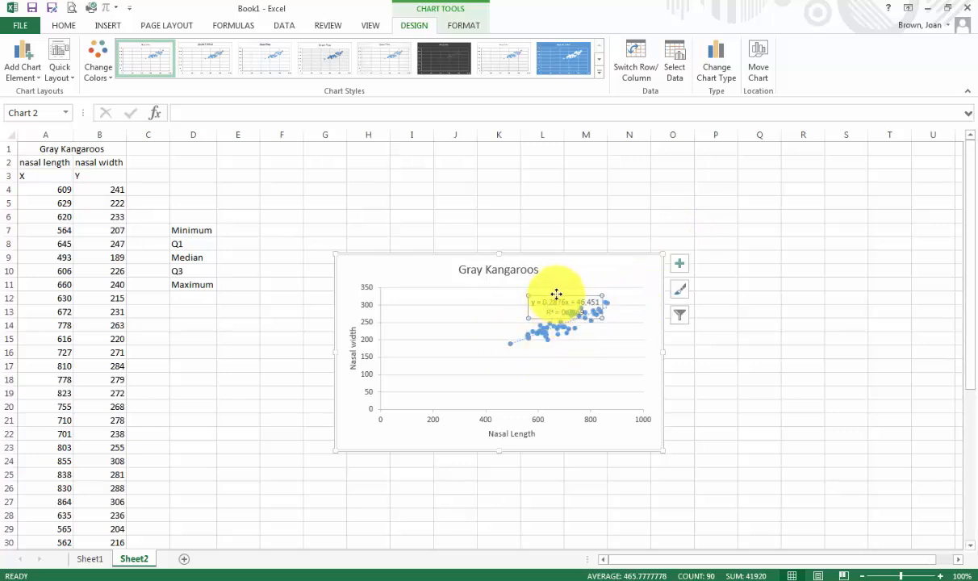
left_click_drag(556, 295, 511, 284)
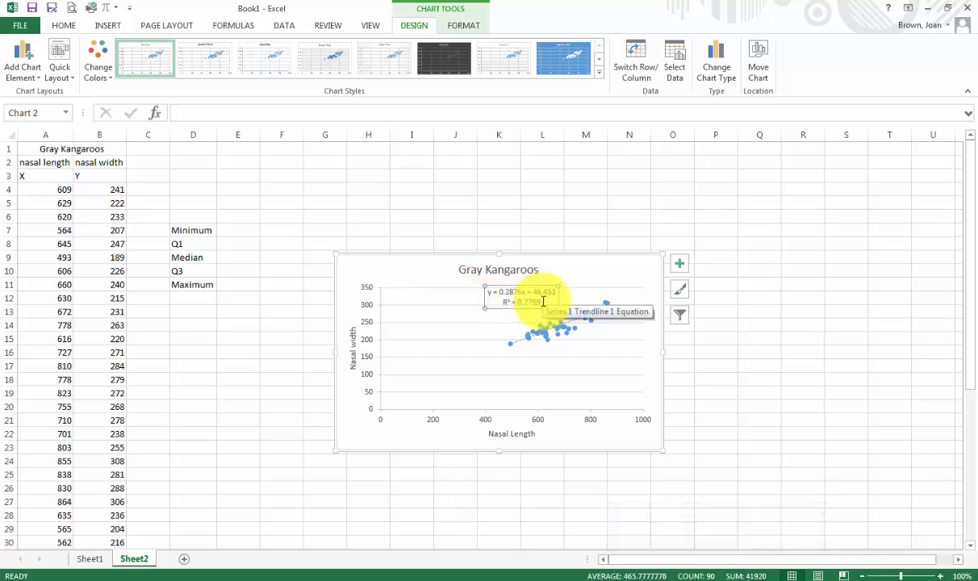
left_click_drag(543, 302, 499, 304)
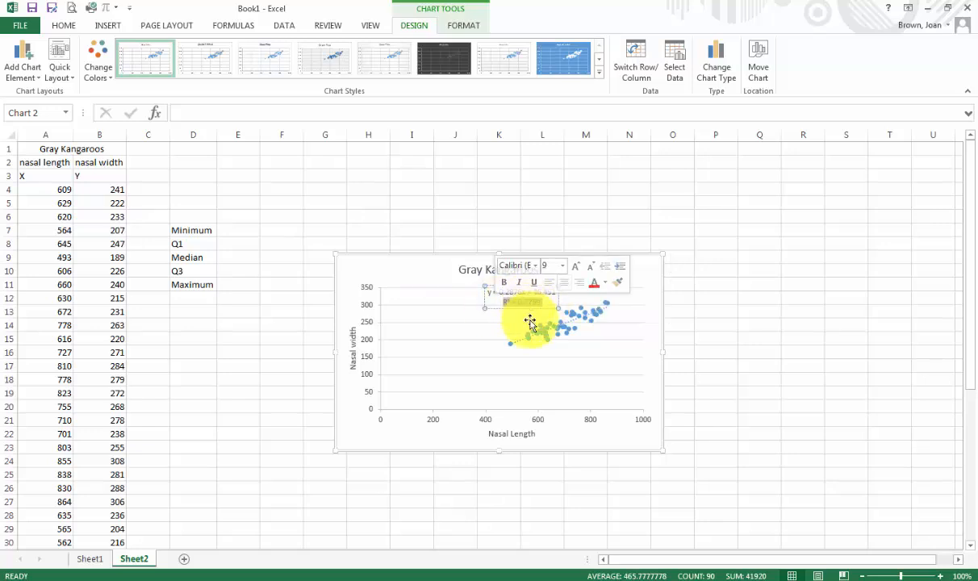
left_click(714, 298)
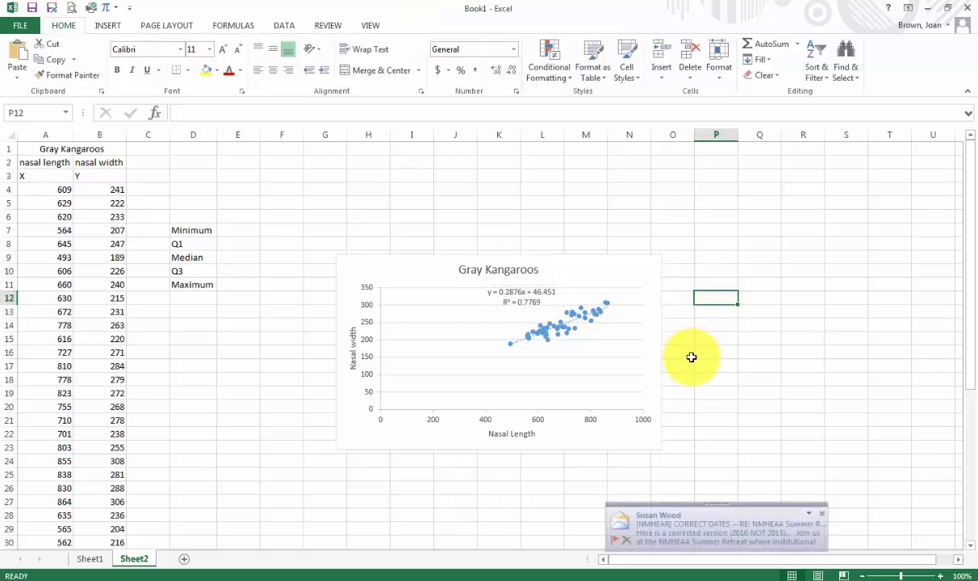
Enter =sqrt(.7769) in P12 to get r = 0.881419, and label it 'r' in O12.
type("=")
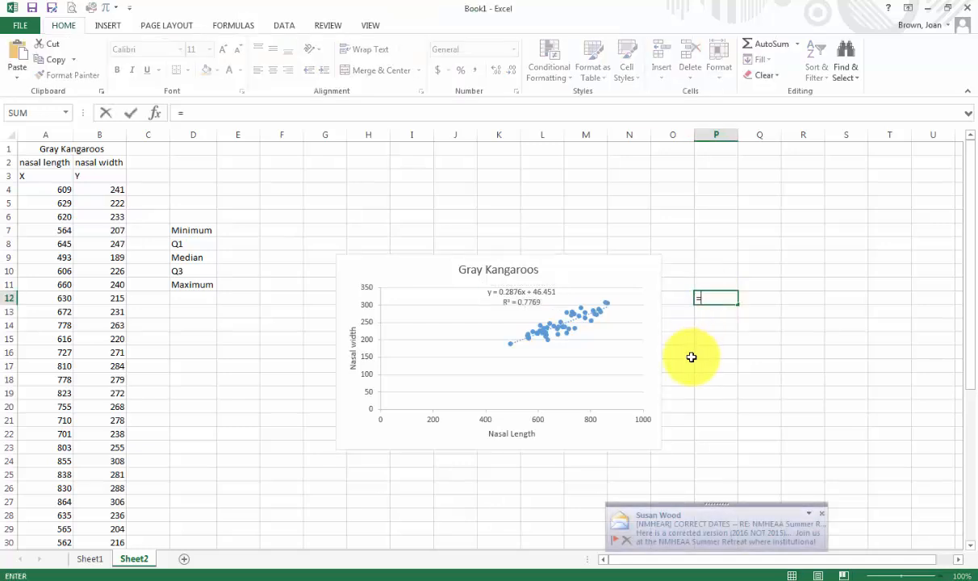
type("sq")
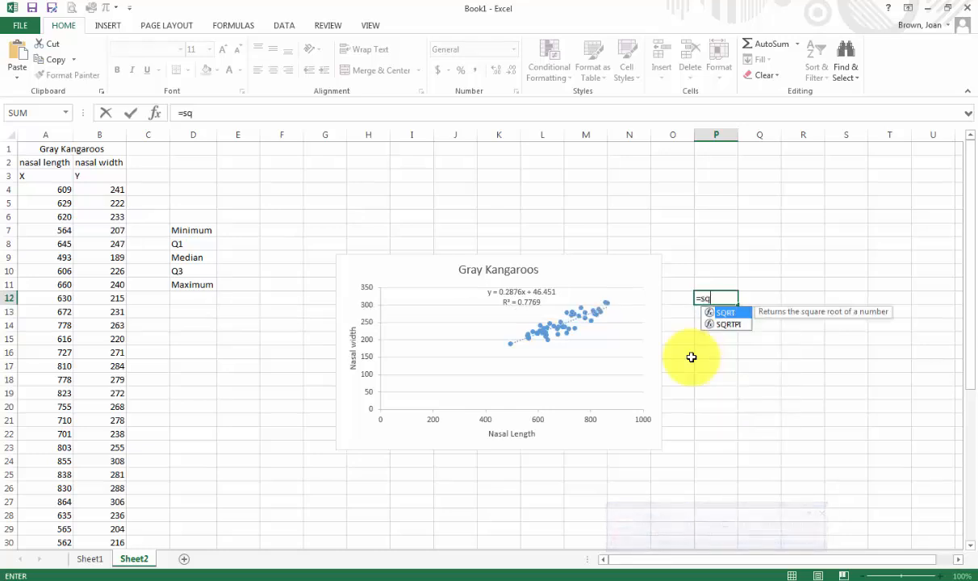
type("rt(.7769")
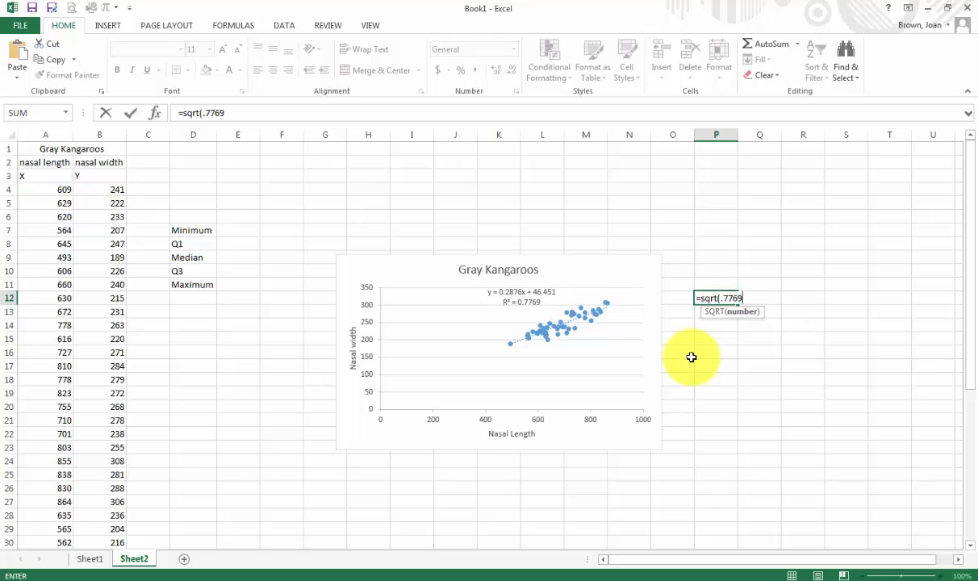
key("Return")
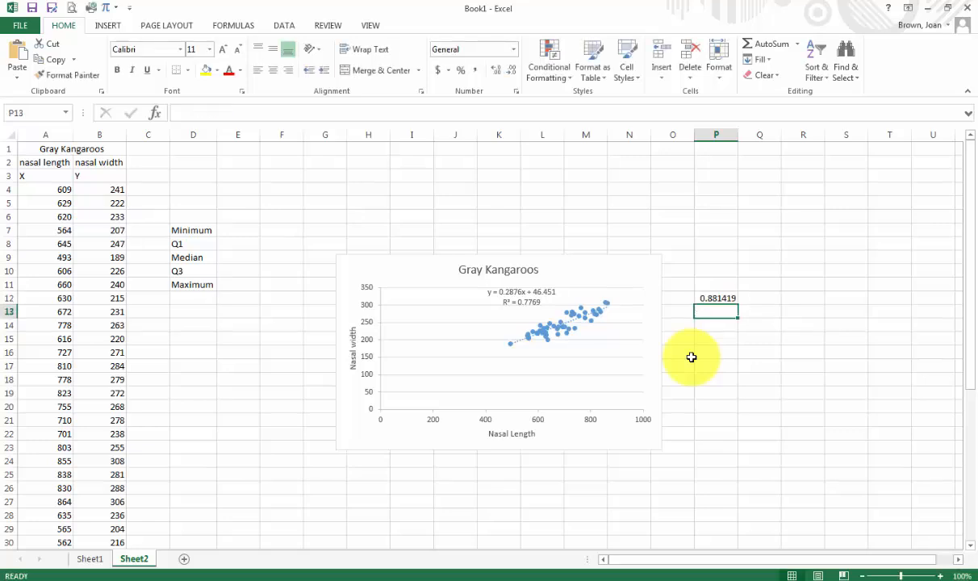
key("Up")
key("Left")
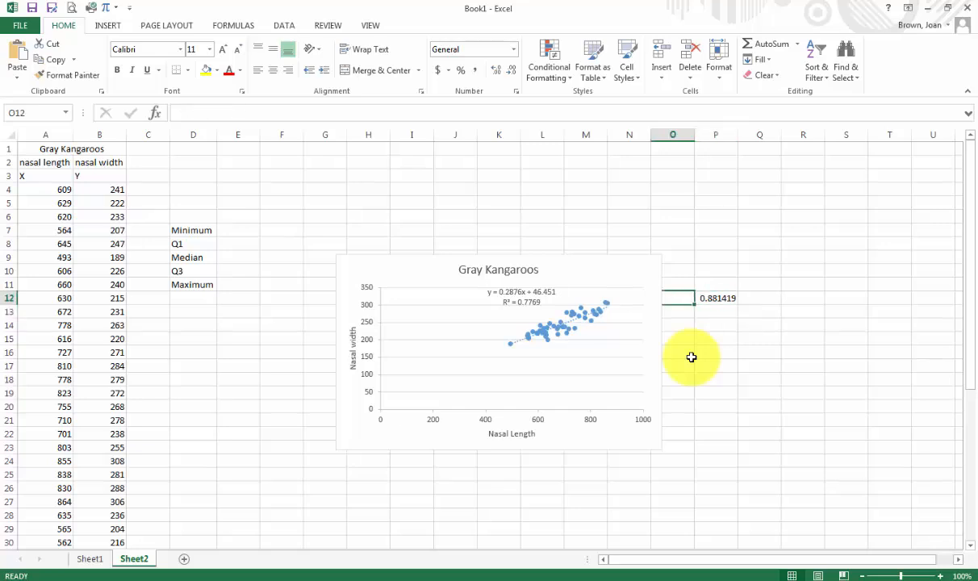
type("r")
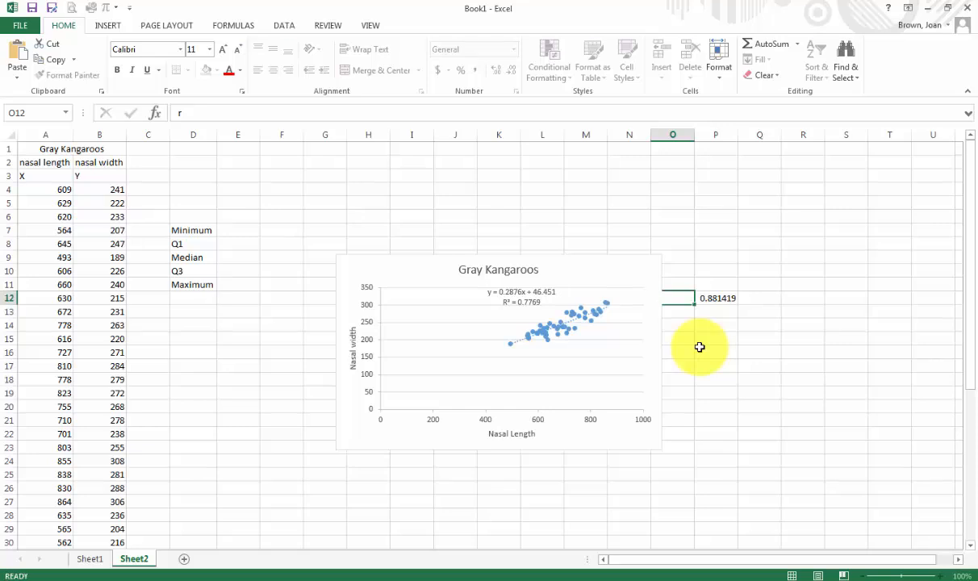
Label O12 as r, nudge the chart left, and check P12's =SQRT(0.7769) formula.
key("Return")
left_click(680, 299)
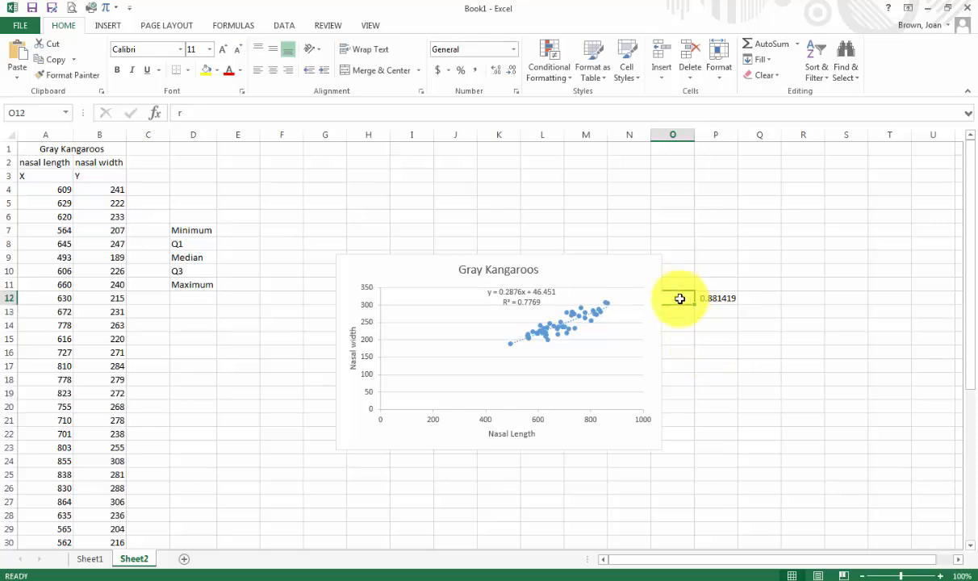
left_click(593, 266)
left_click_drag(585, 259, 555, 262)
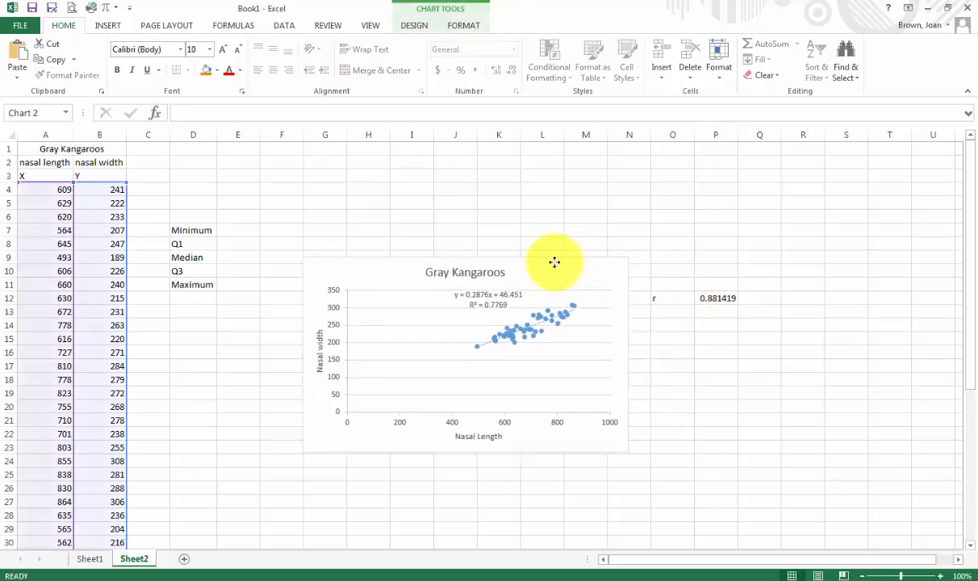
left_click(680, 299)
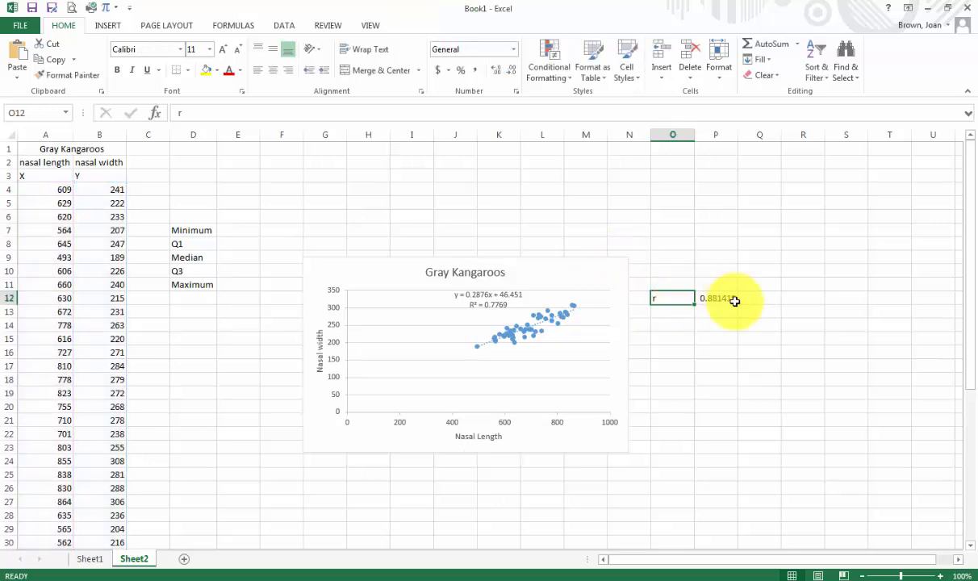
left_click(733, 297)
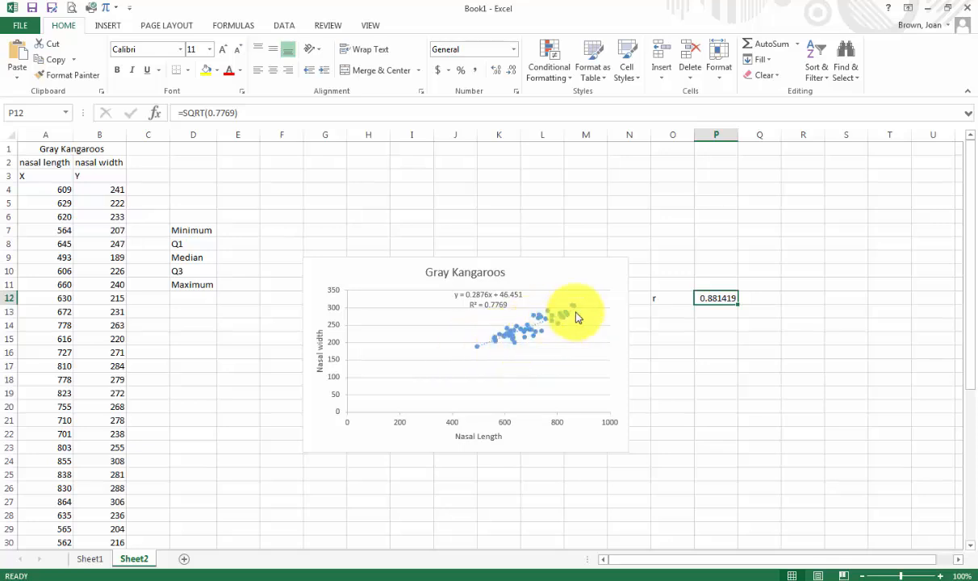
Open the Format Trendline pane to confirm Linear with equation and R² displayed.
left_click(524, 336)
right_click(524, 336)
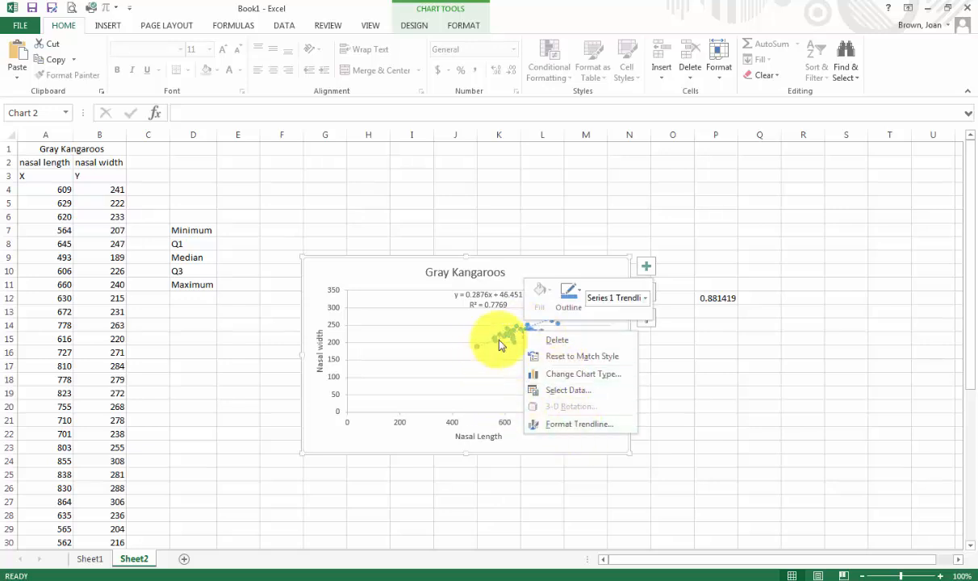
left_click(503, 342)
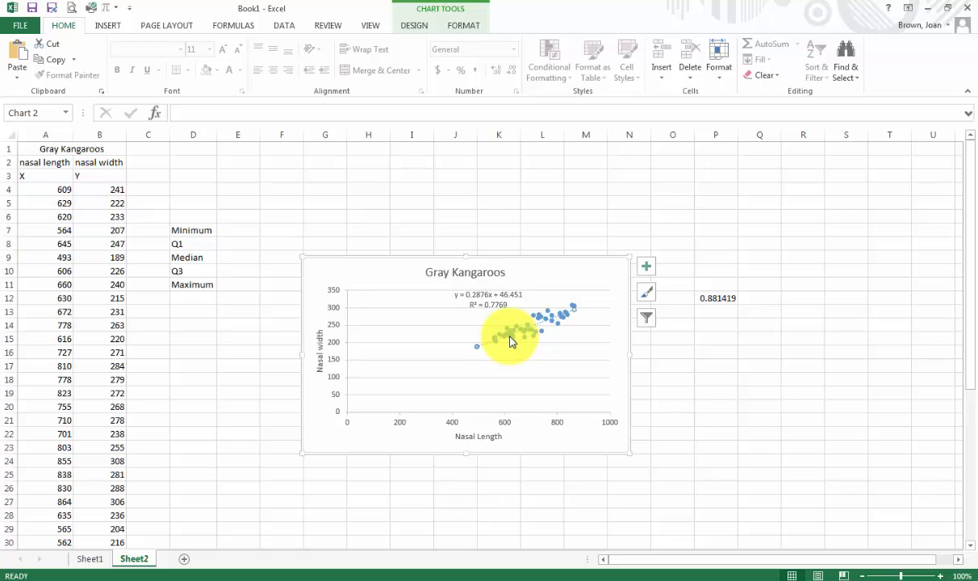
right_click(510, 341)
left_click(565, 432)
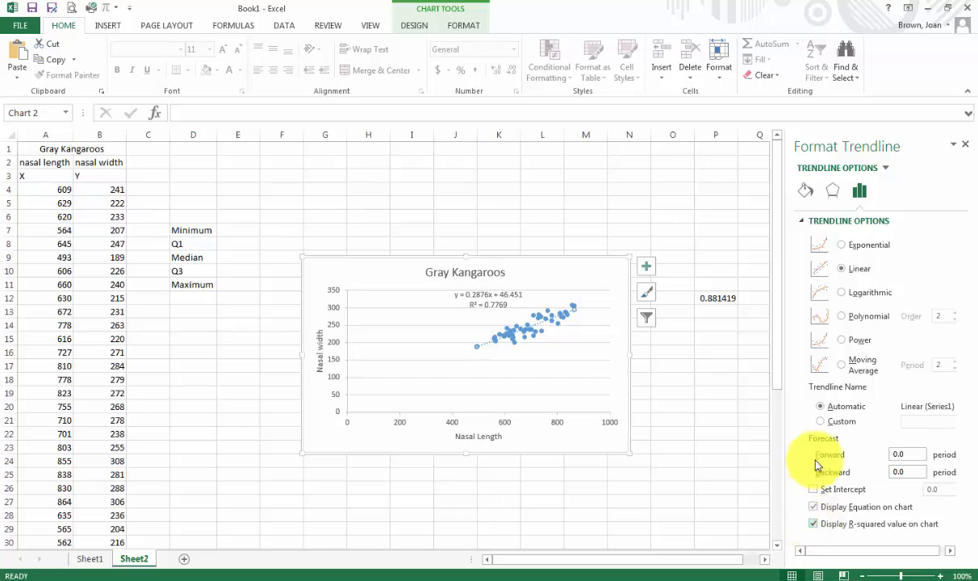
left_click(719, 365)
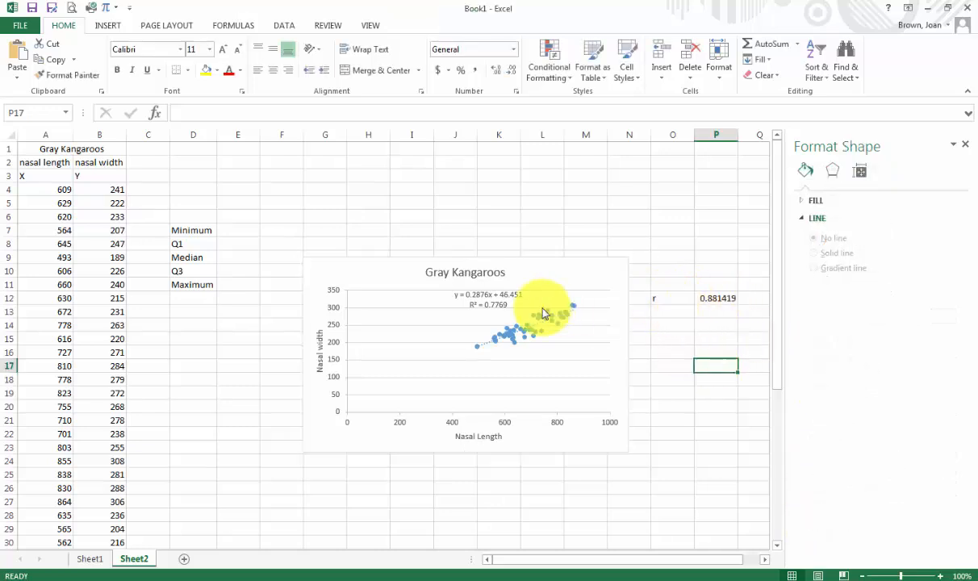